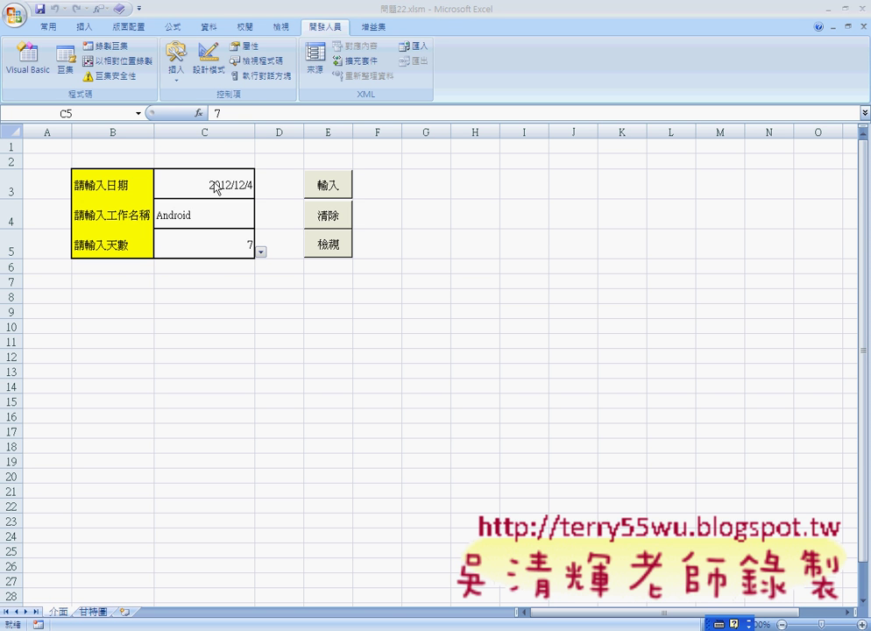
# Review the 介面 form entries: start date 2012/12/4, task Android, 7 days.
pyautogui.click(202, 188)
pyautogui.click(213, 243)
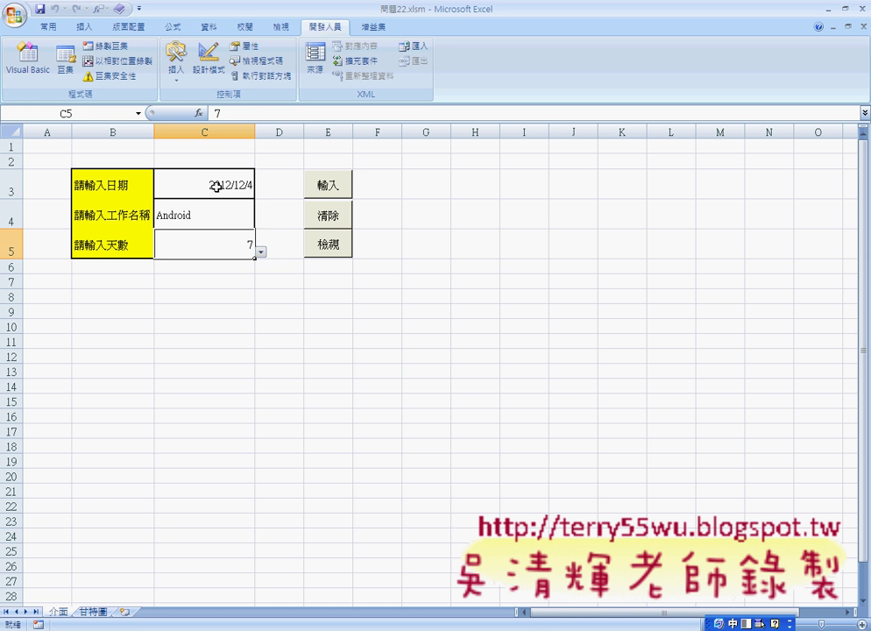
pyautogui.click(242, 216)
pyautogui.click(219, 246)
pyautogui.click(220, 182)
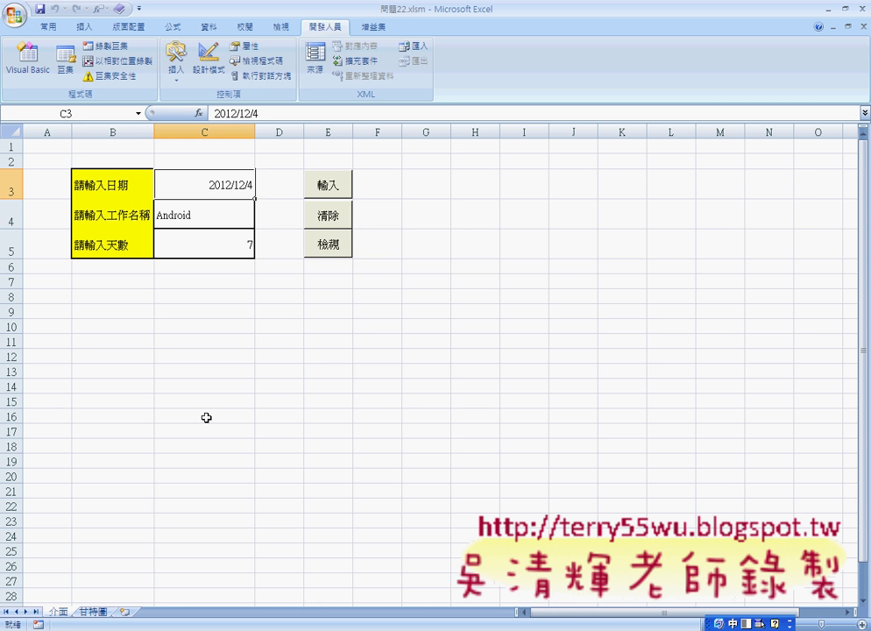
# Switch between 甘特圖 and 介面, ending on 甘特圖 with only its column headers left.
pyautogui.click(92, 613)
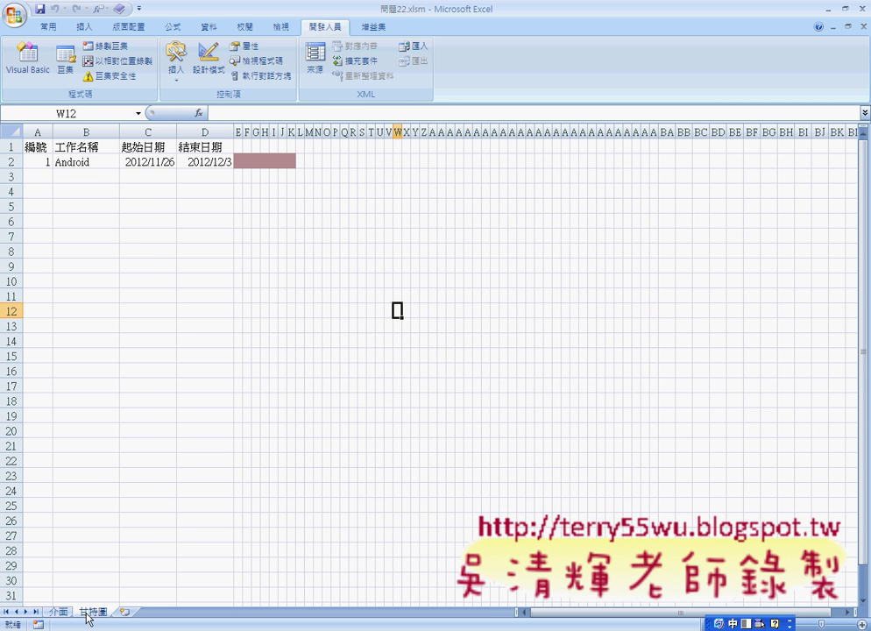
pyautogui.click(59, 613)
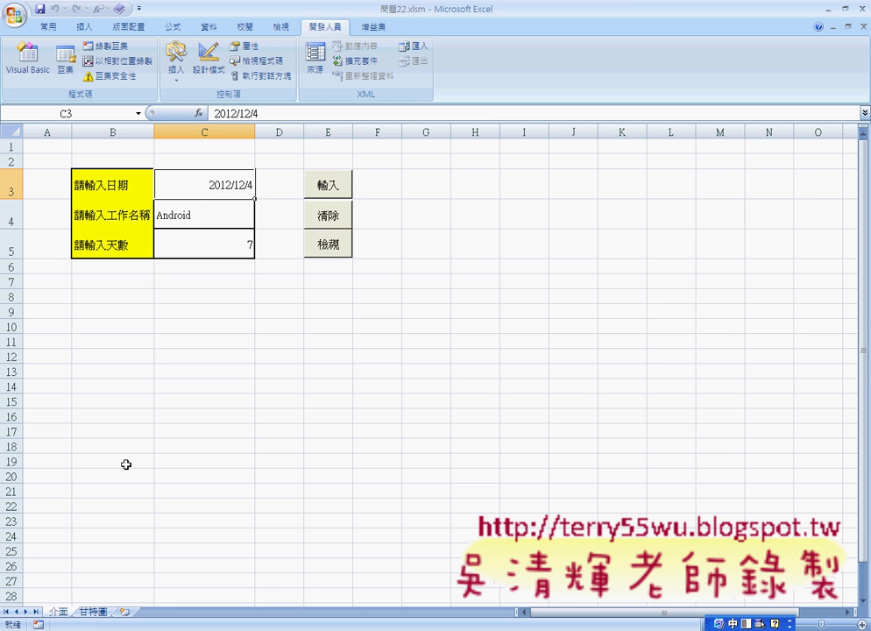
pyautogui.click(95, 613)
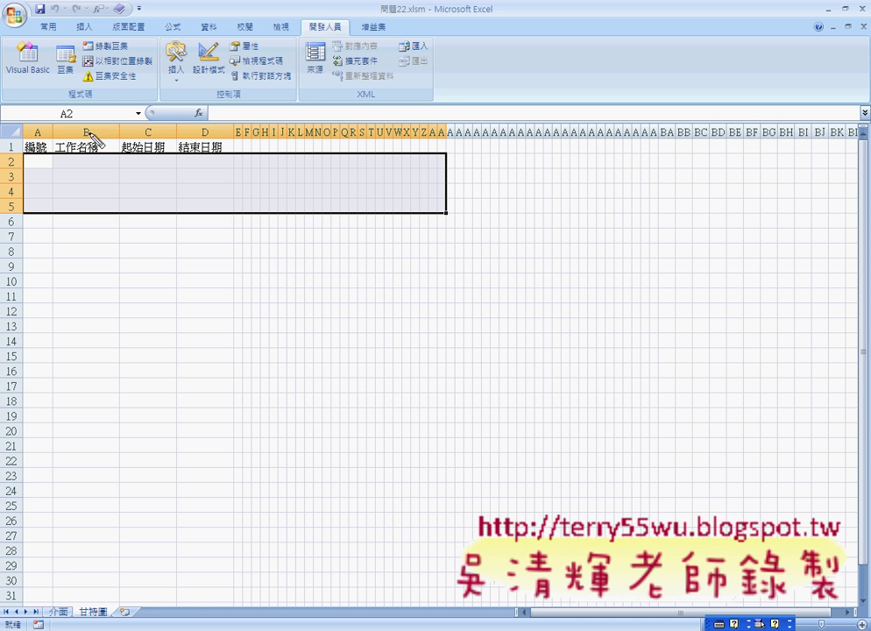
pyautogui.moveTo(35, 127); pyautogui.dragTo(91, 160)
pyautogui.moveTo(140, 142)
pyautogui.mouseDown()
pyautogui.moveTo(154, 160)
pyautogui.moveTo(206, 161)
pyautogui.mouseUp()
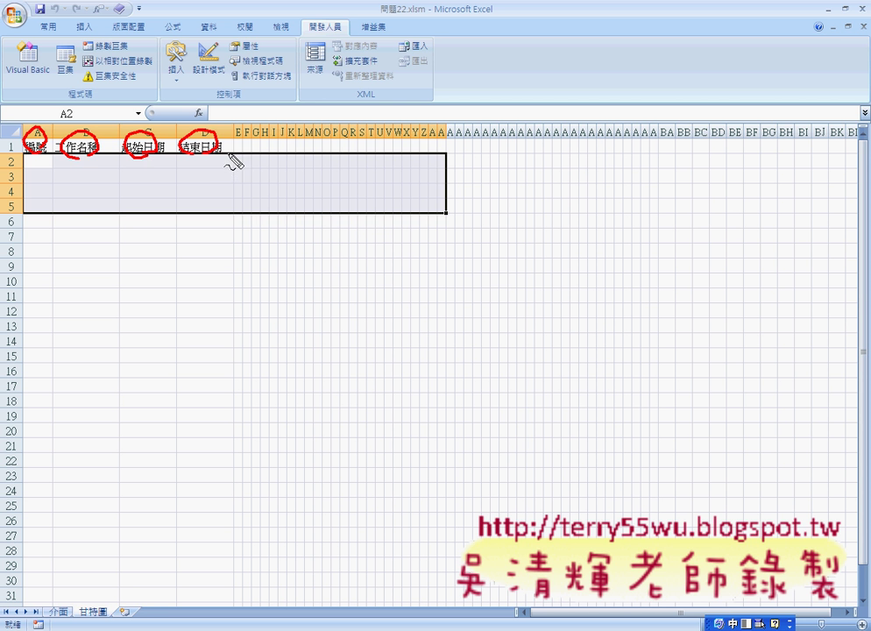
pyautogui.moveTo(227, 155)
pyautogui.mouseDown()
pyautogui.moveTo(229, 168)
pyautogui.moveTo(322, 165)
pyautogui.moveTo(308, 169)
pyautogui.mouseUp()
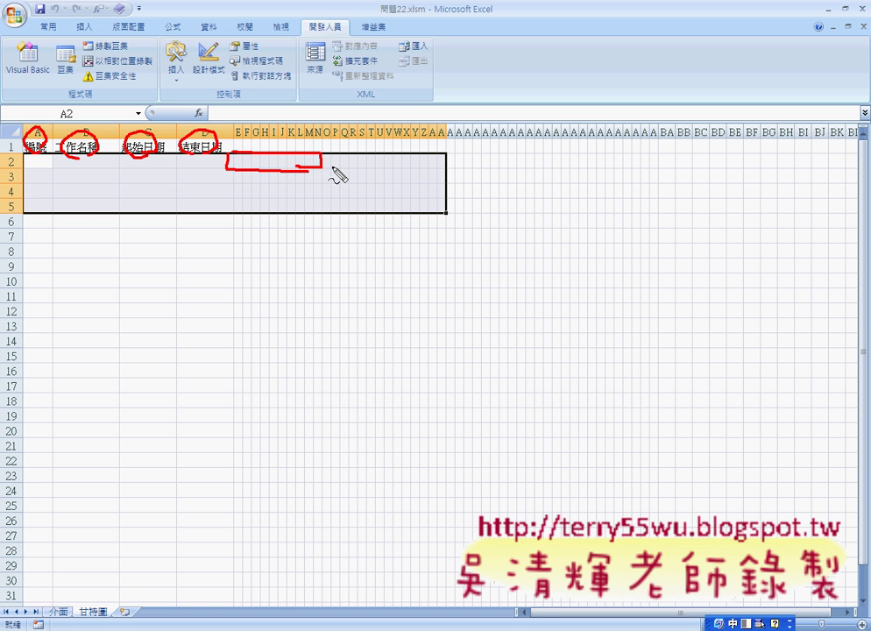
pyautogui.moveTo(317, 166); pyautogui.dragTo(385, 184)
pyautogui.moveTo(326, 164); pyautogui.dragTo(431, 193)
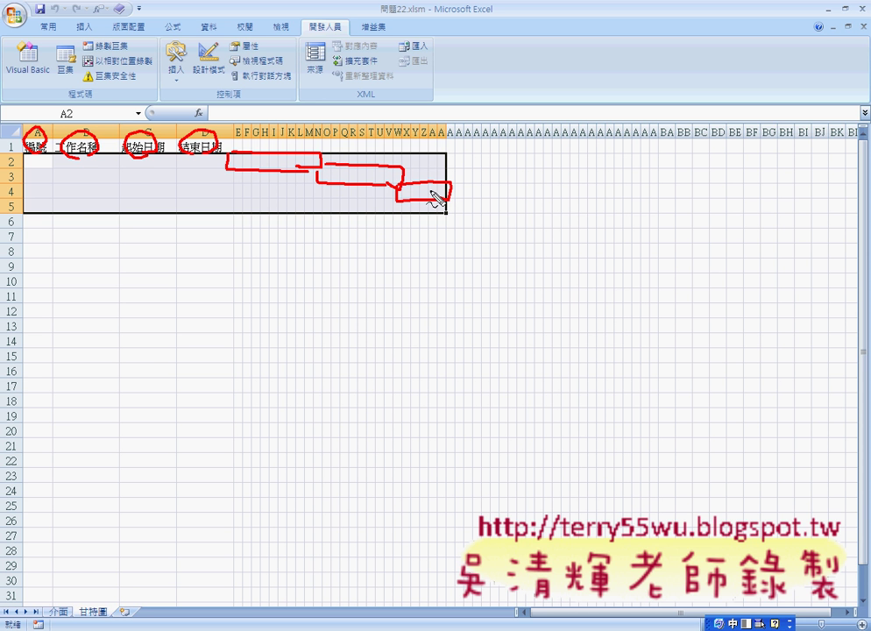
pyautogui.press('Escape')
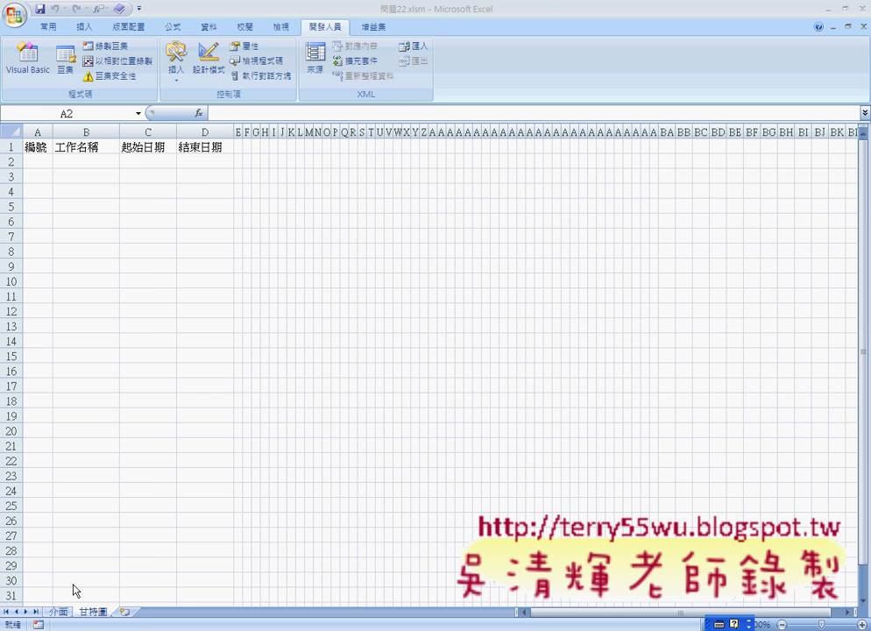
# On the 介面 form, change the C3 start date to 2012/11/26.
pyautogui.click(59, 611)
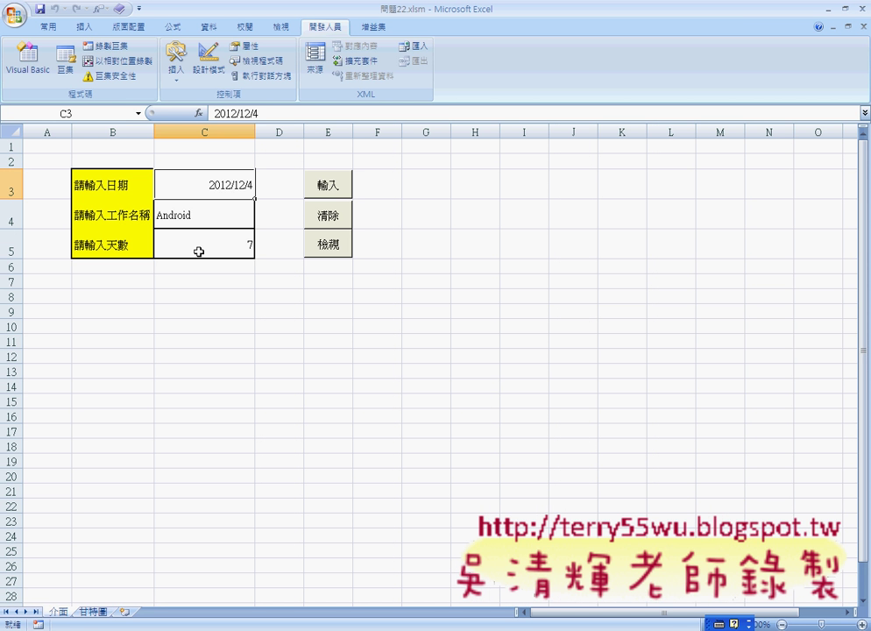
pyautogui.doubleClick(239, 183)
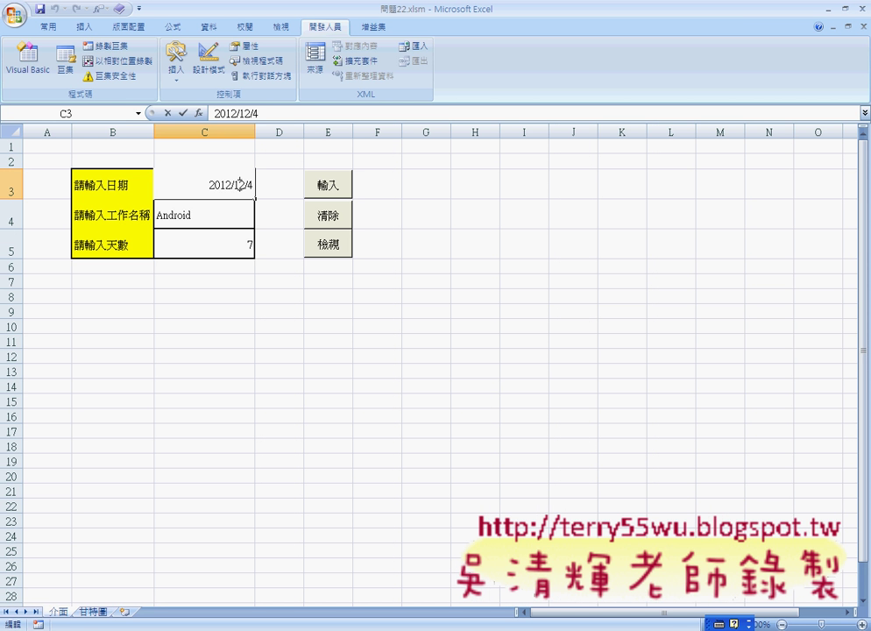
pyautogui.moveTo(240, 184); pyautogui.dragTo(246, 184)
pyautogui.write('1')
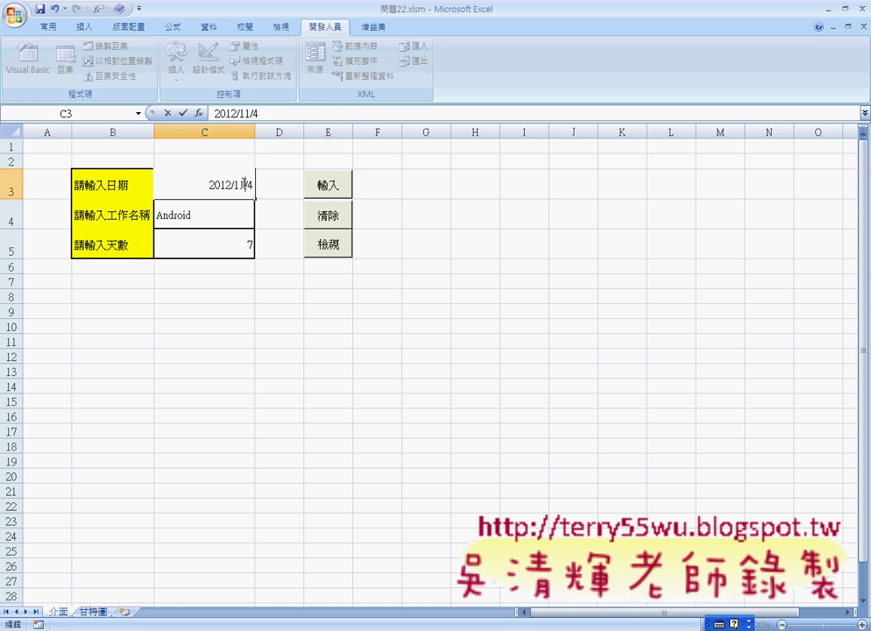
pyautogui.press('BackSpace')
pyautogui.write('26')
pyautogui.click(235, 215)
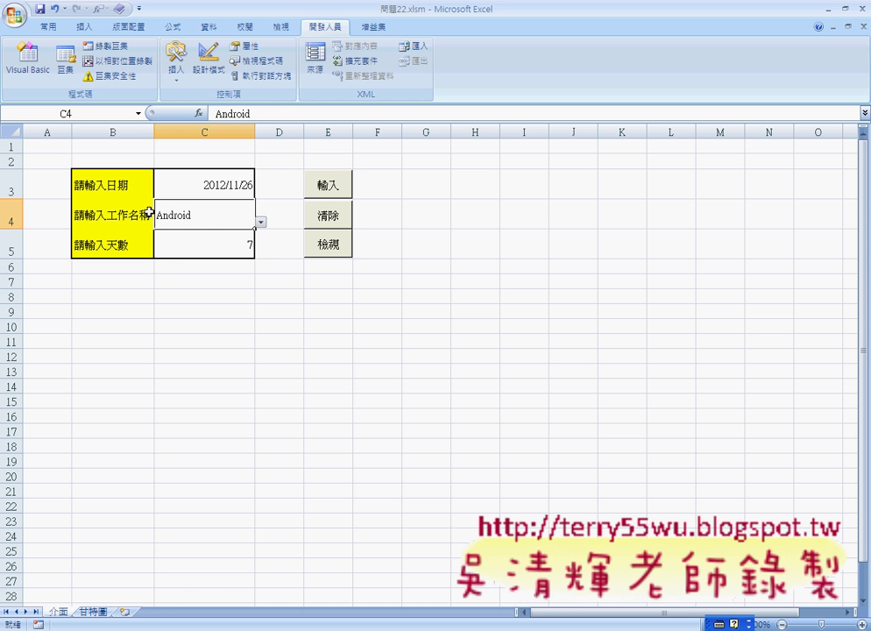
# Submit task EXCEL VBA for 6 days and view its bar on 甘特圖.
pyautogui.click(260, 222)
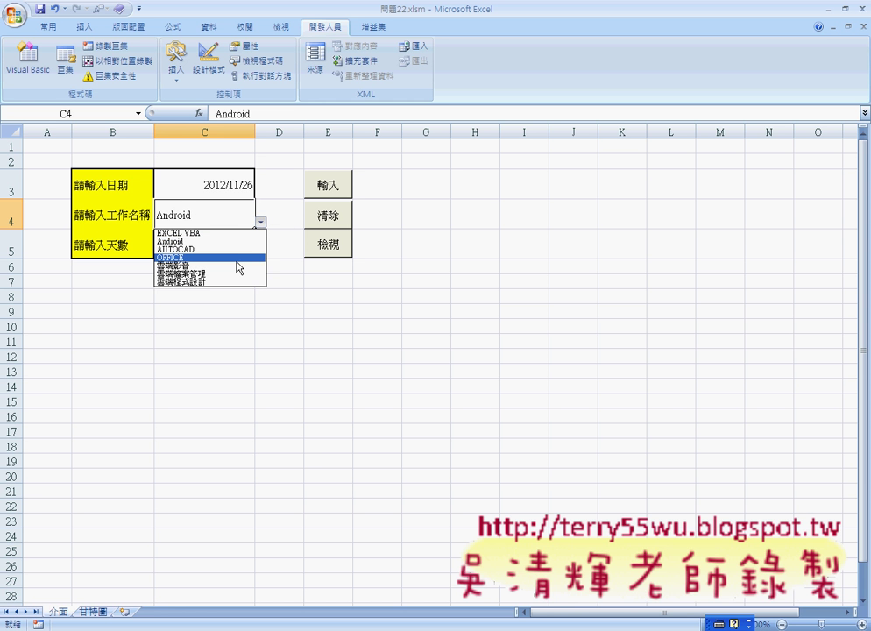
pyautogui.click(232, 233)
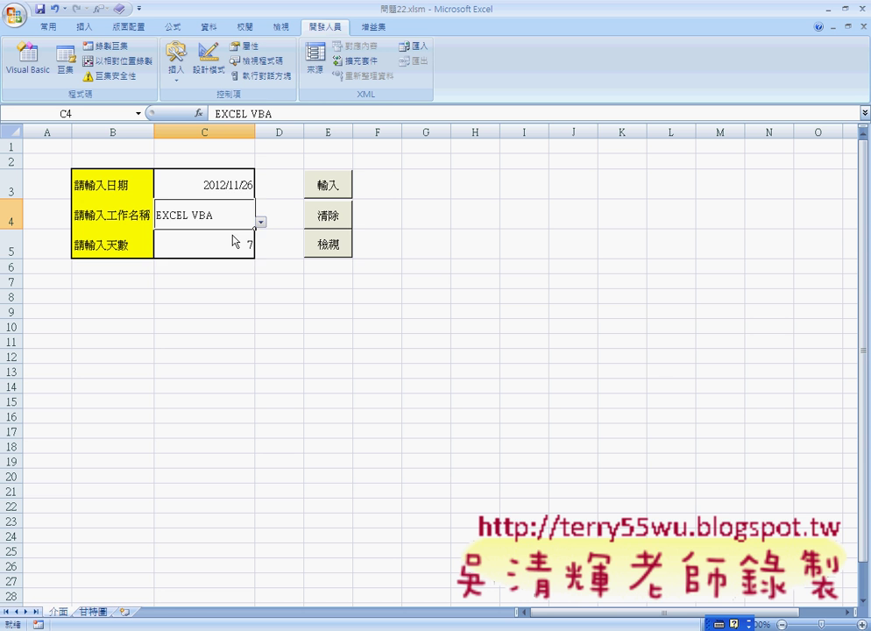
pyautogui.click(202, 247)
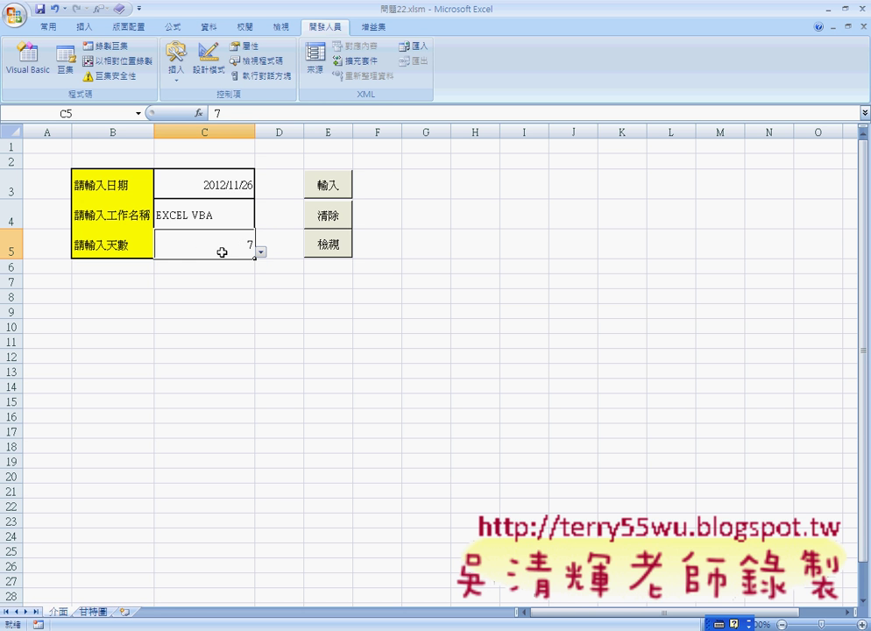
pyautogui.click(260, 257)
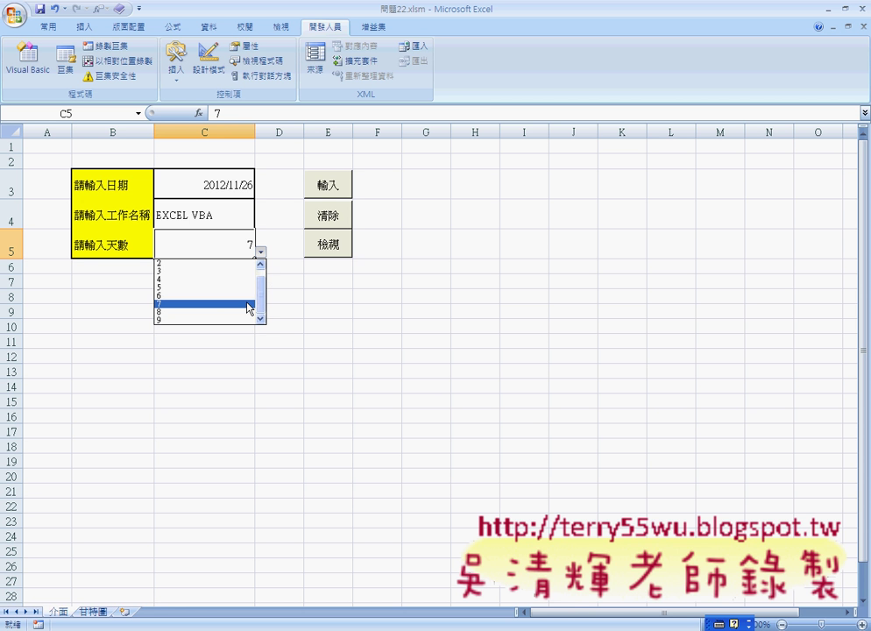
pyautogui.click(249, 297)
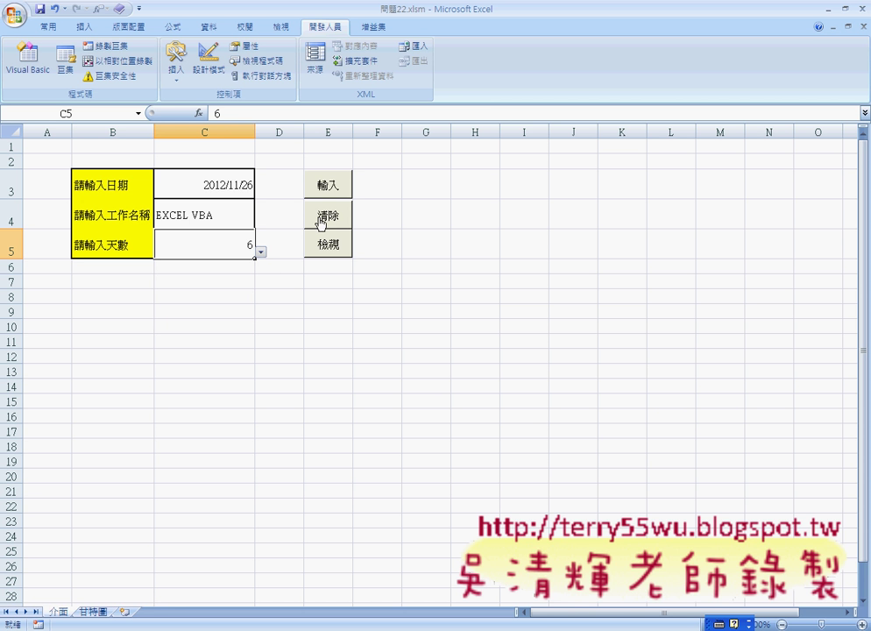
pyautogui.click(333, 186)
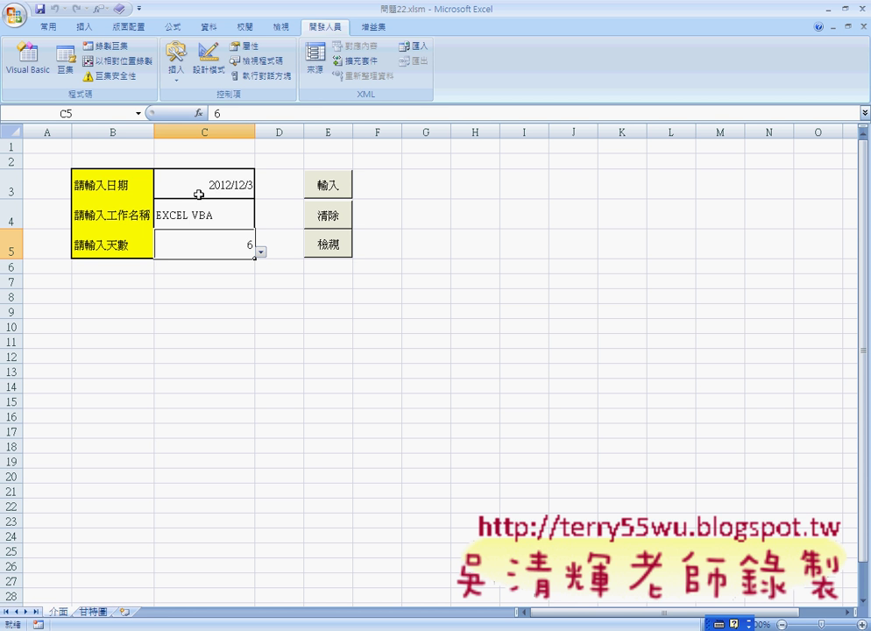
pyautogui.click(101, 613)
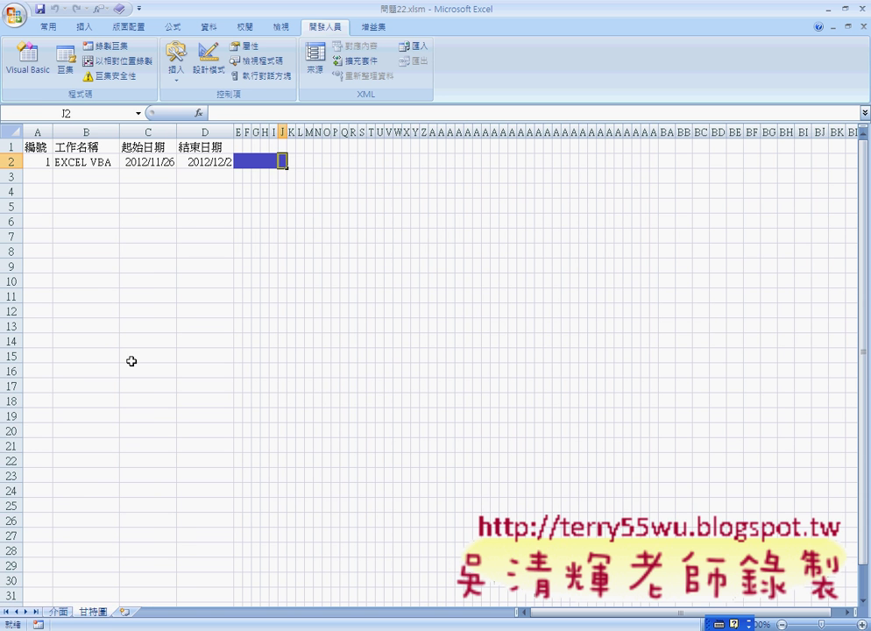
pyautogui.click(29, 158)
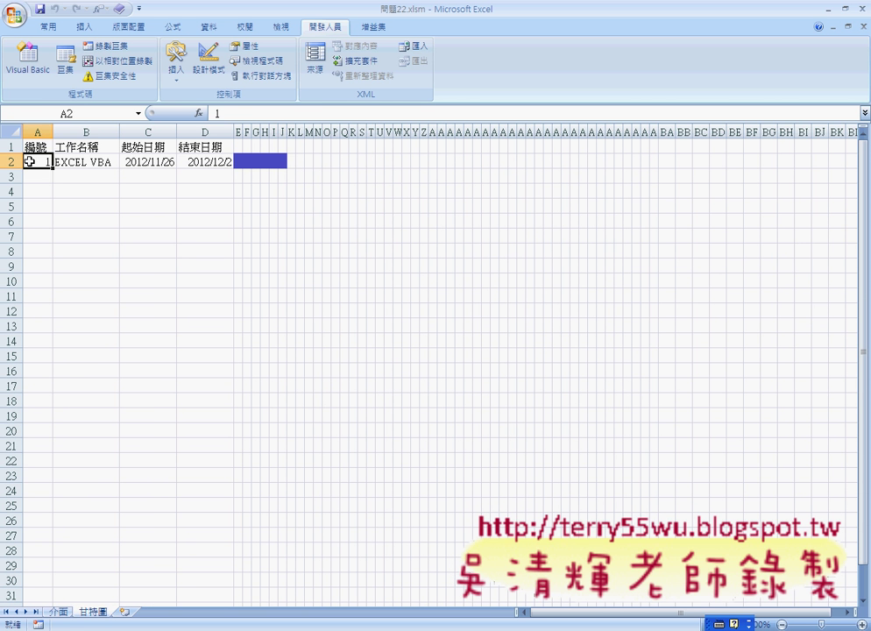
pyautogui.click(61, 161)
pyautogui.click(166, 162)
pyautogui.click(199, 164)
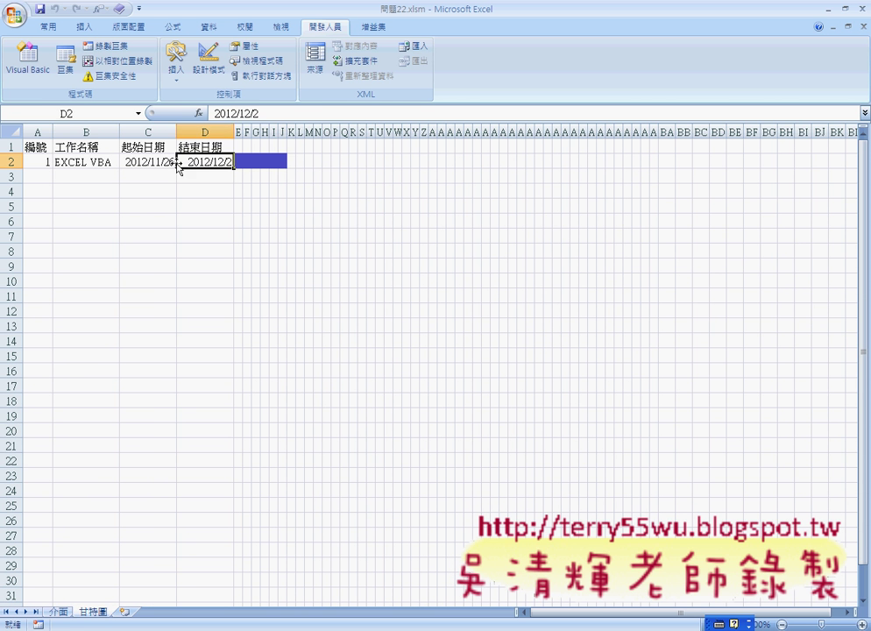
pyautogui.click(142, 163)
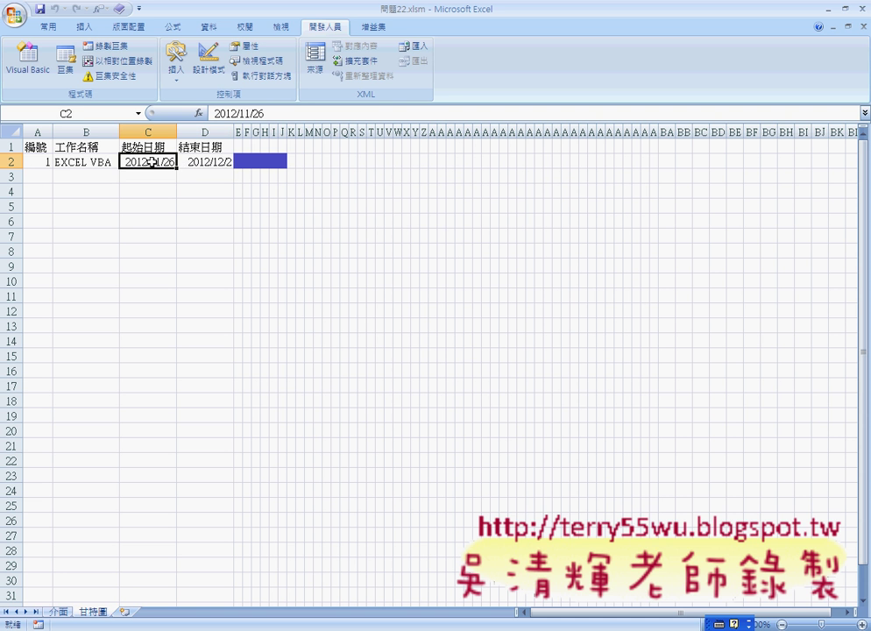
pyautogui.click(196, 162)
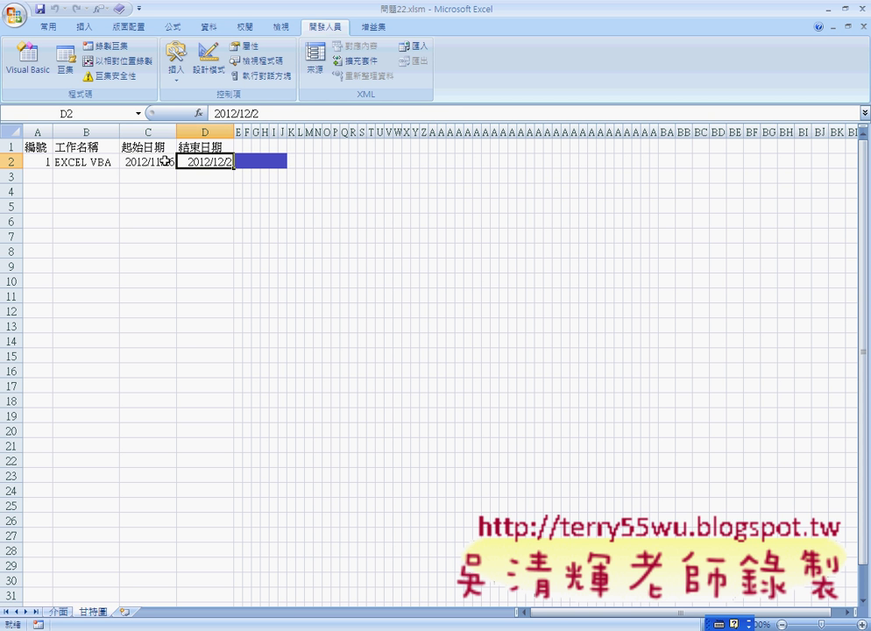
pyautogui.moveTo(238, 166); pyautogui.dragTo(286, 166)
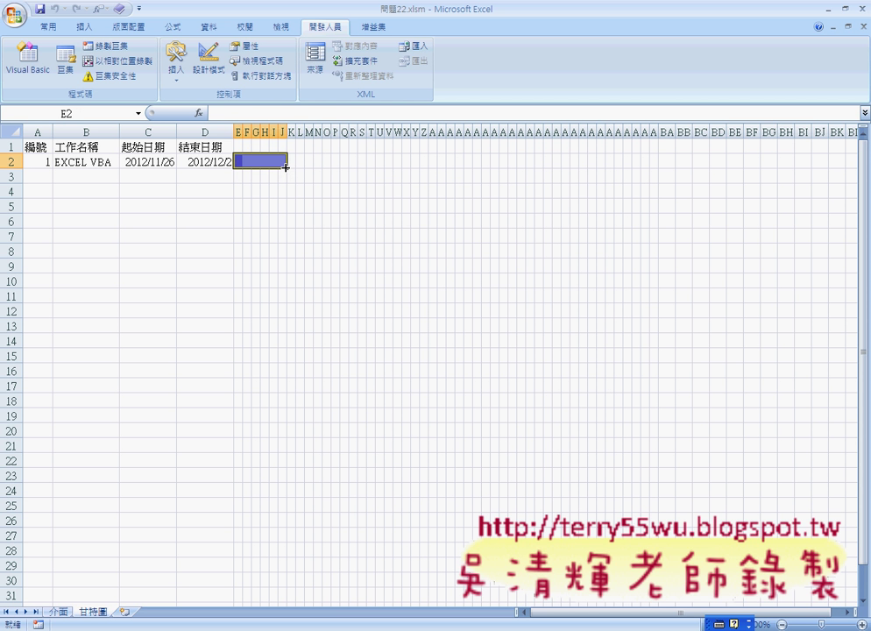
# Check the EXCEL VBA end date in 甘特圖 cell D2, then return to the 介面 form.
pyautogui.click(59, 612)
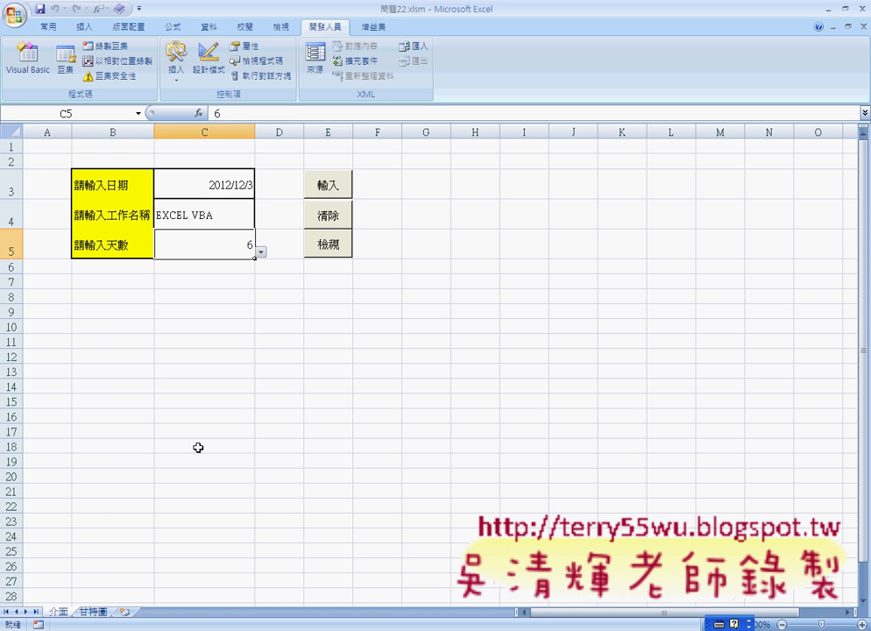
pyautogui.click(91, 611)
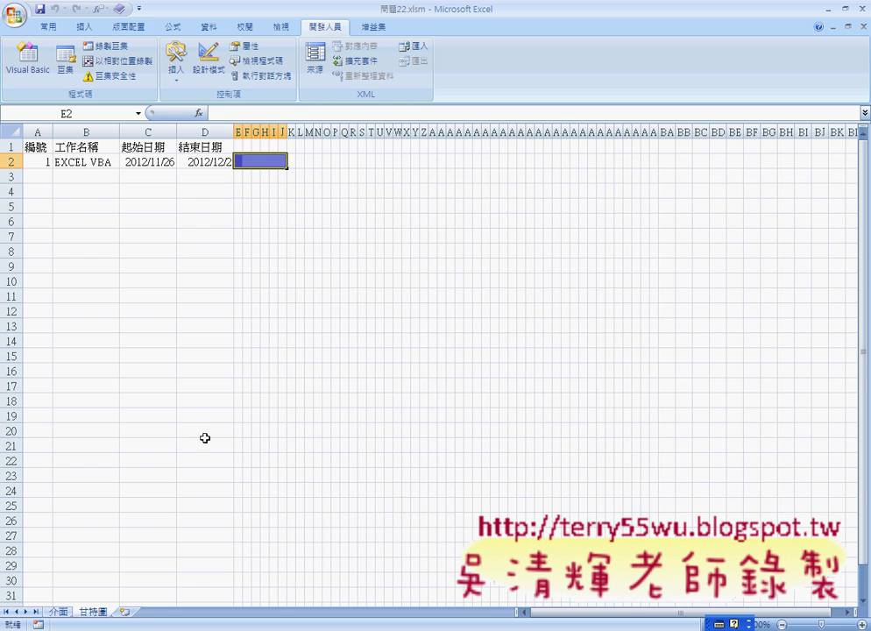
pyautogui.click(217, 162)
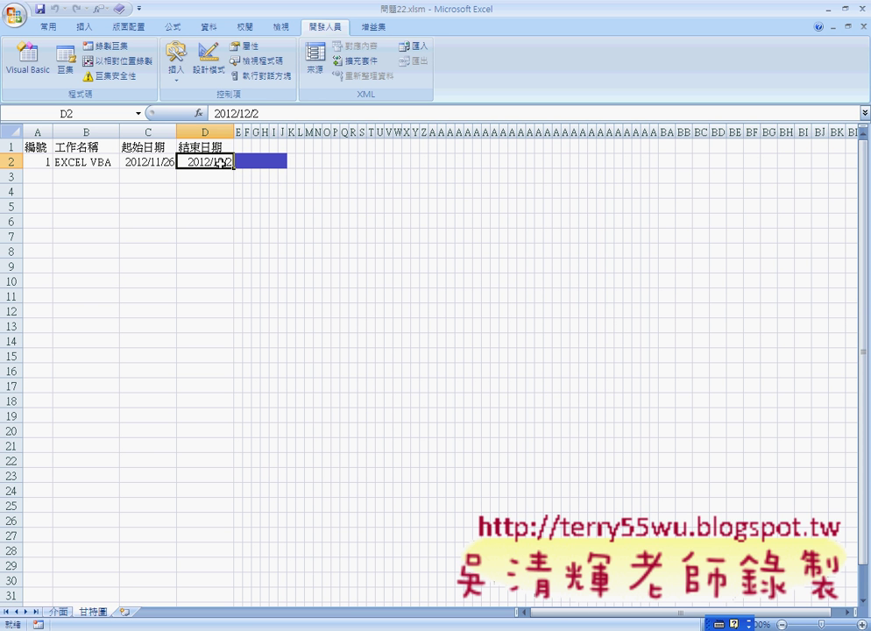
pyautogui.click(58, 613)
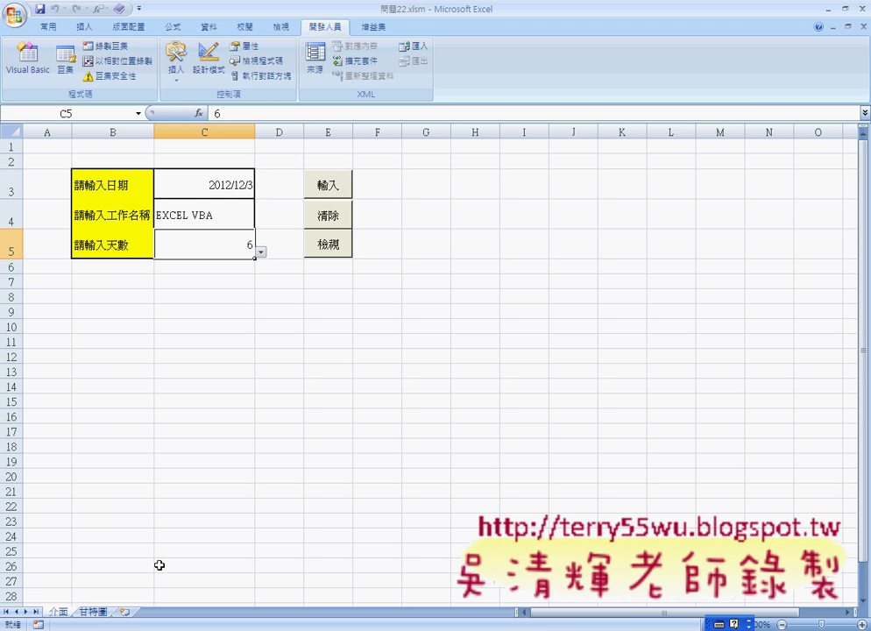
# From the C4 and C5 drop-down lists, choose task Android and 5 days, keeping date 2012/12/3.
pyautogui.click(227, 187)
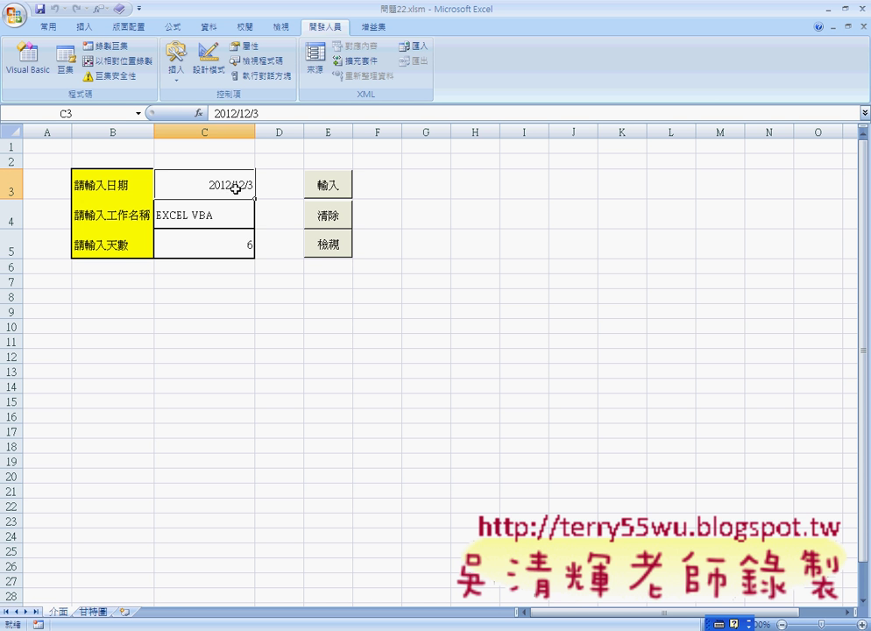
pyautogui.click(249, 216)
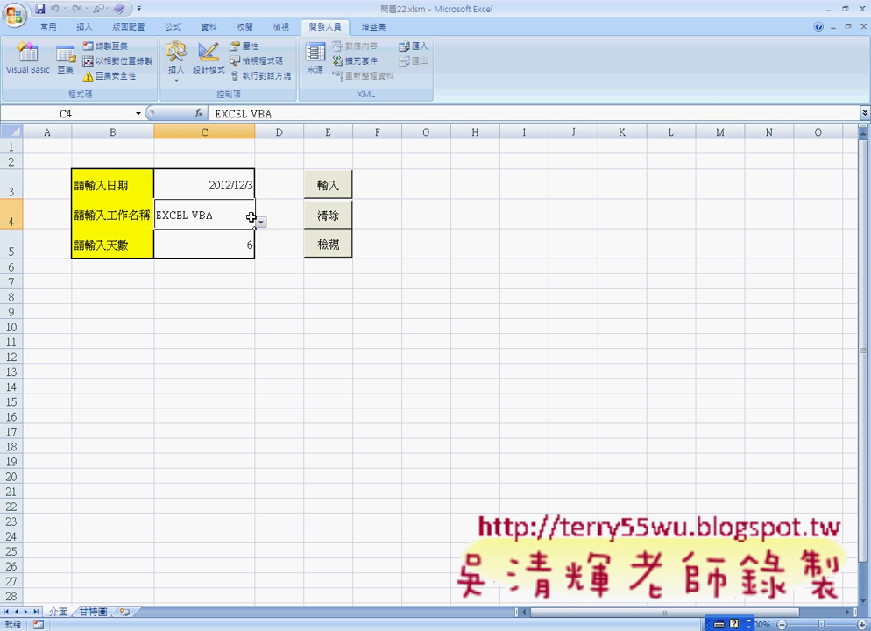
pyautogui.click(260, 223)
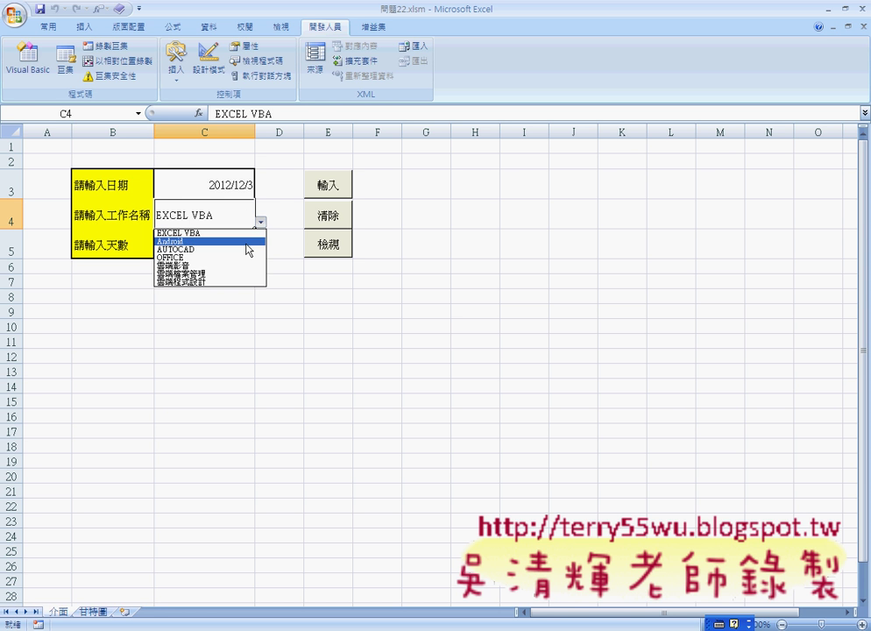
pyautogui.click(248, 241)
pyautogui.click(236, 248)
pyautogui.write('6')
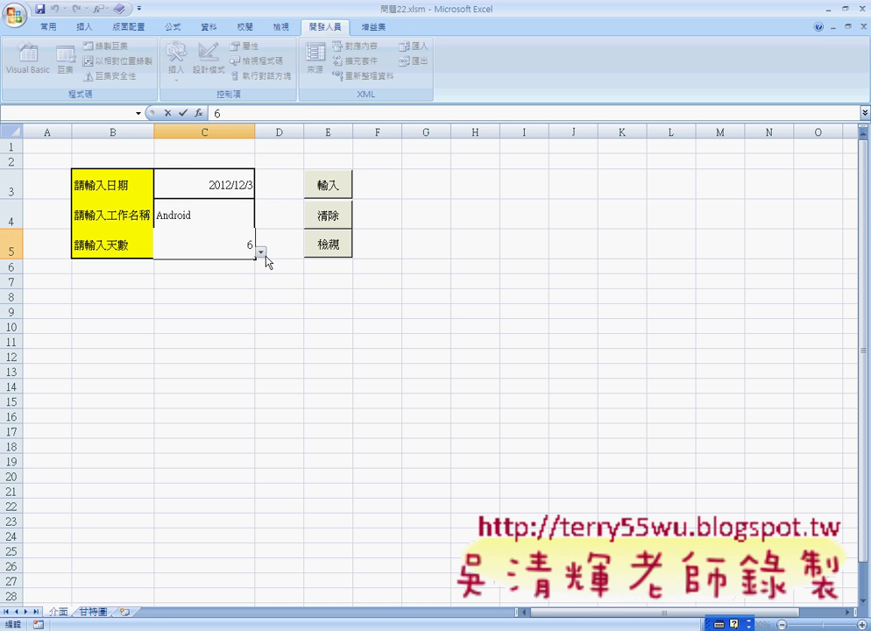
pyautogui.click(262, 253)
pyautogui.click(243, 292)
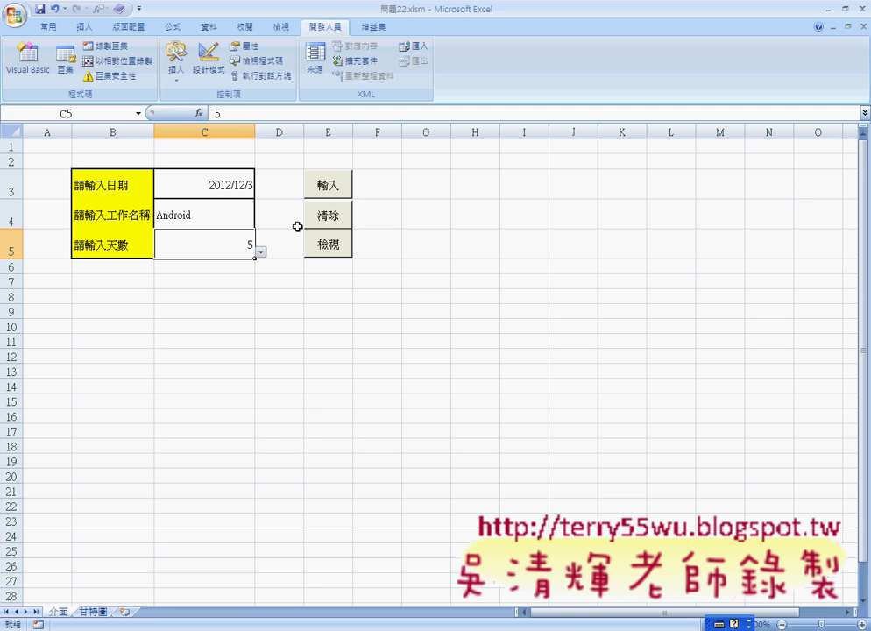
# Submit the Android task and confirm its new row on 甘特圖, then recheck the C3 start date.
pyautogui.click(319, 184)
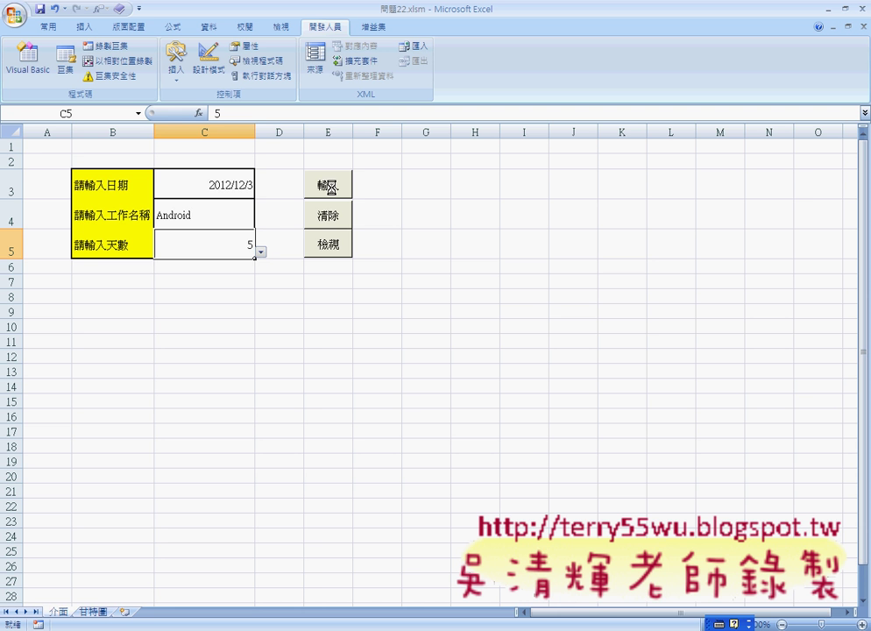
pyautogui.click(107, 612)
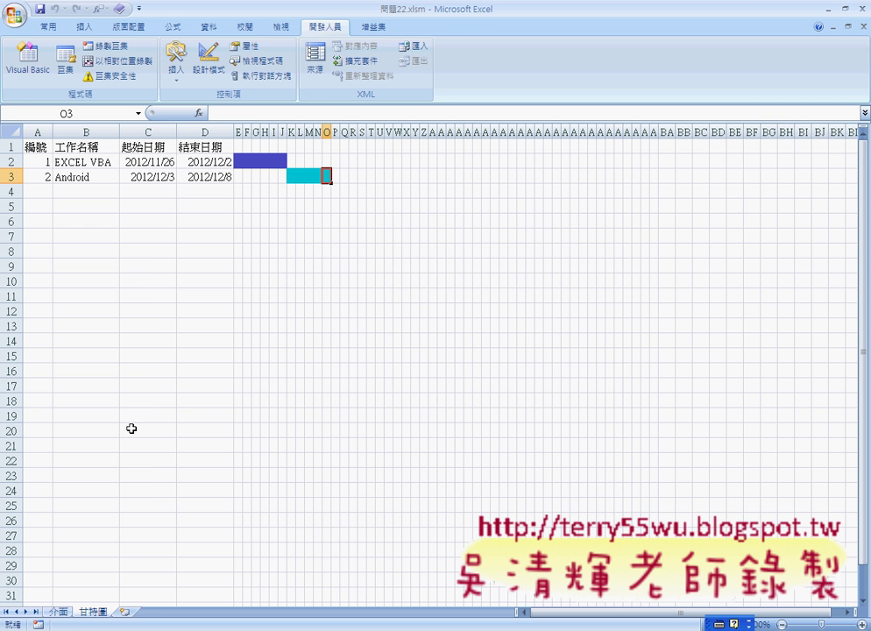
pyautogui.click(59, 611)
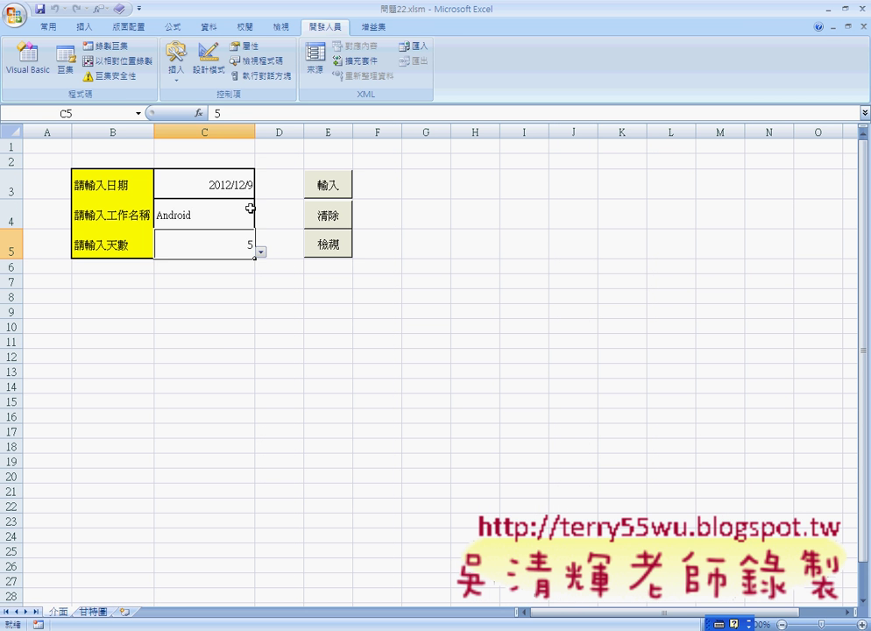
pyautogui.click(239, 182)
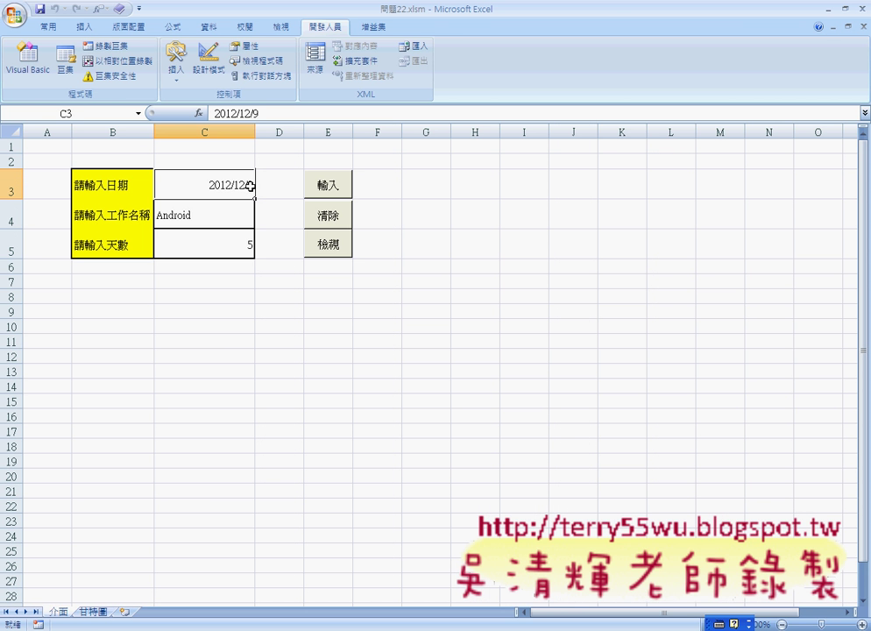
pyautogui.doubleClick(250, 186)
# Enter task 雲端影音 with 7 days and submit it to the Gantt chart.
pyautogui.click(216, 219)
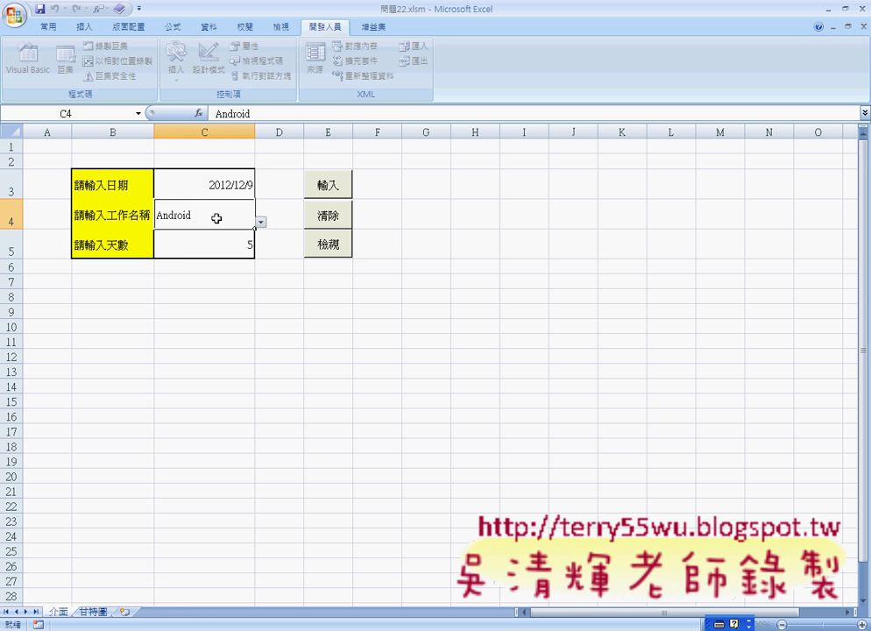
pyautogui.click(260, 223)
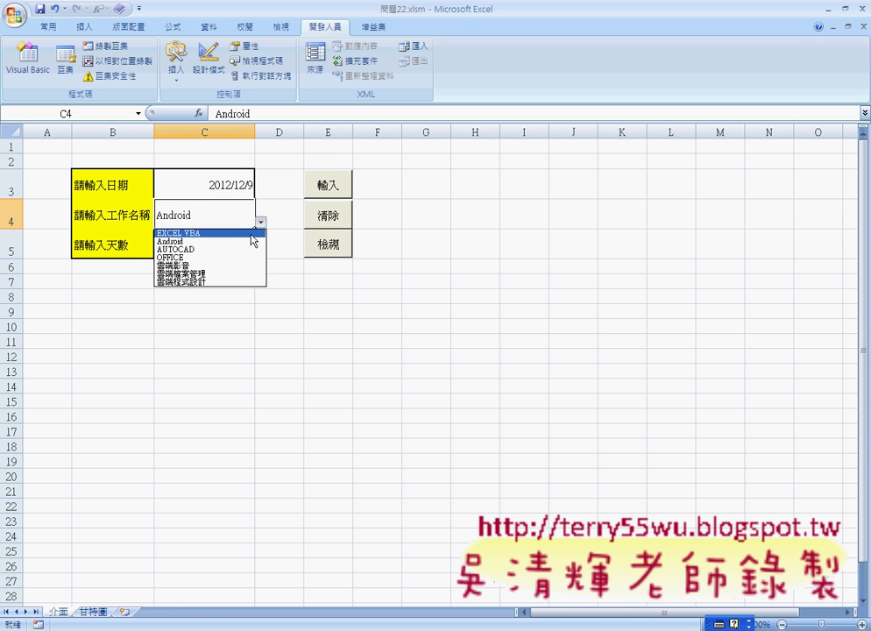
pyautogui.click(248, 266)
pyautogui.click(248, 243)
pyautogui.click(260, 252)
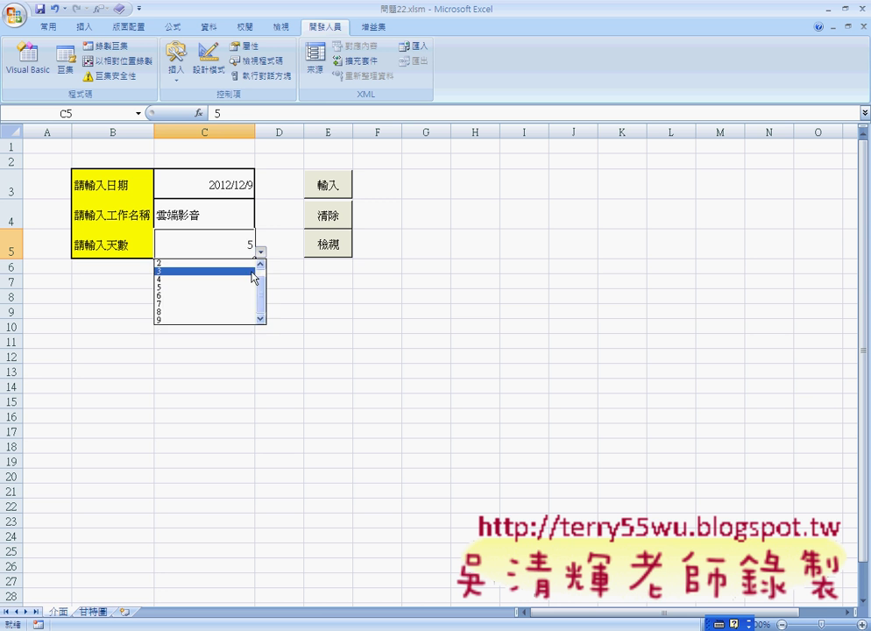
pyautogui.click(237, 303)
pyautogui.click(321, 188)
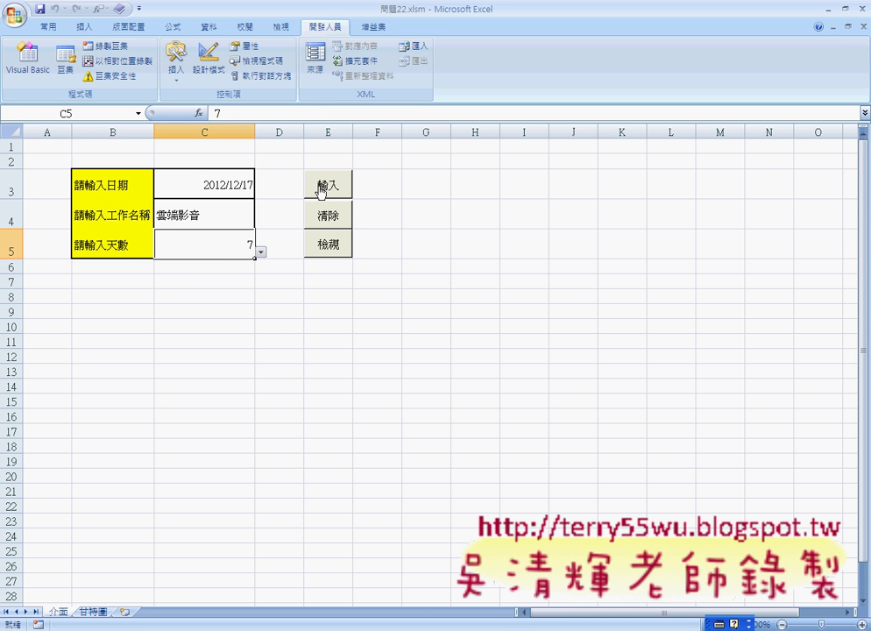
pyautogui.click(95, 611)
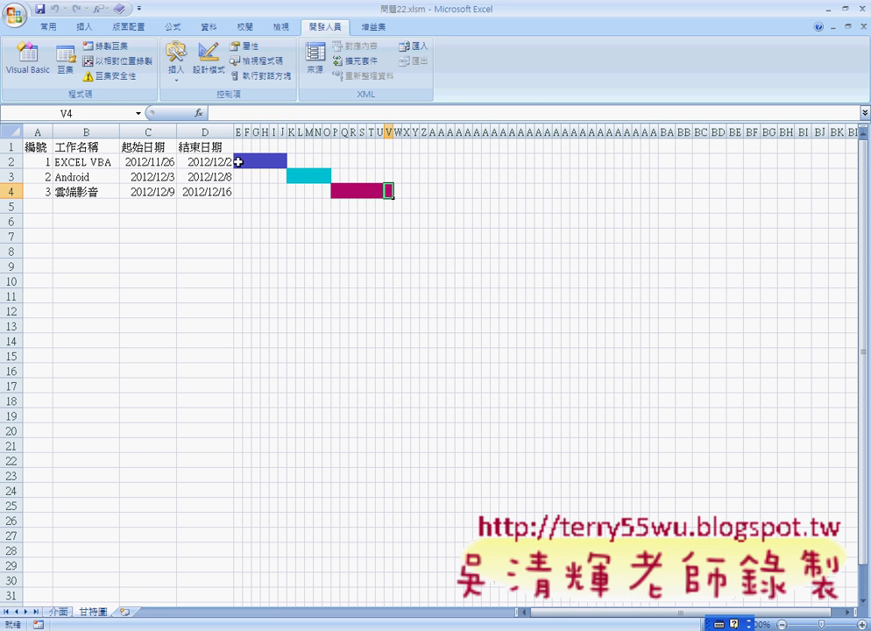
pyautogui.moveTo(237, 162); pyautogui.dragTo(279, 164)
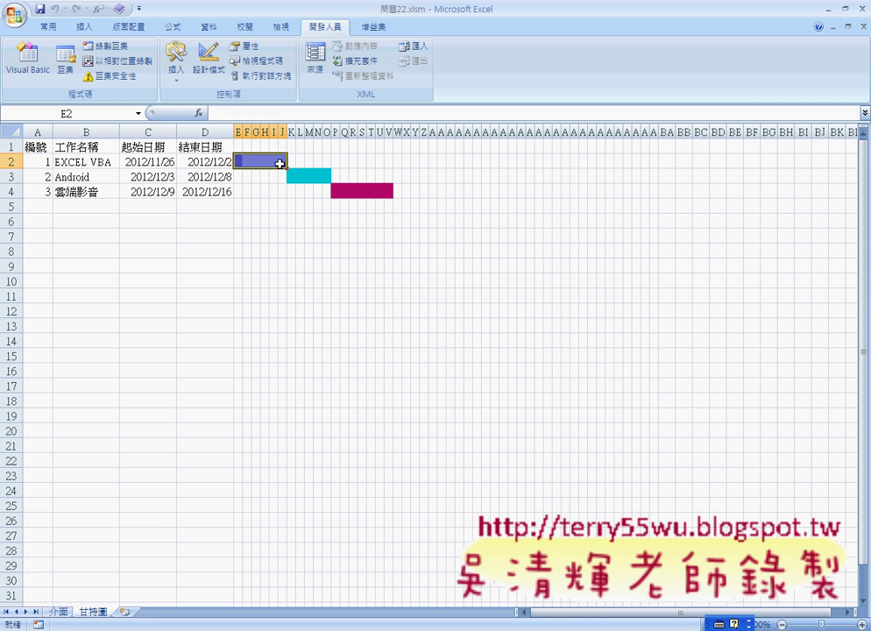
pyautogui.click(60, 612)
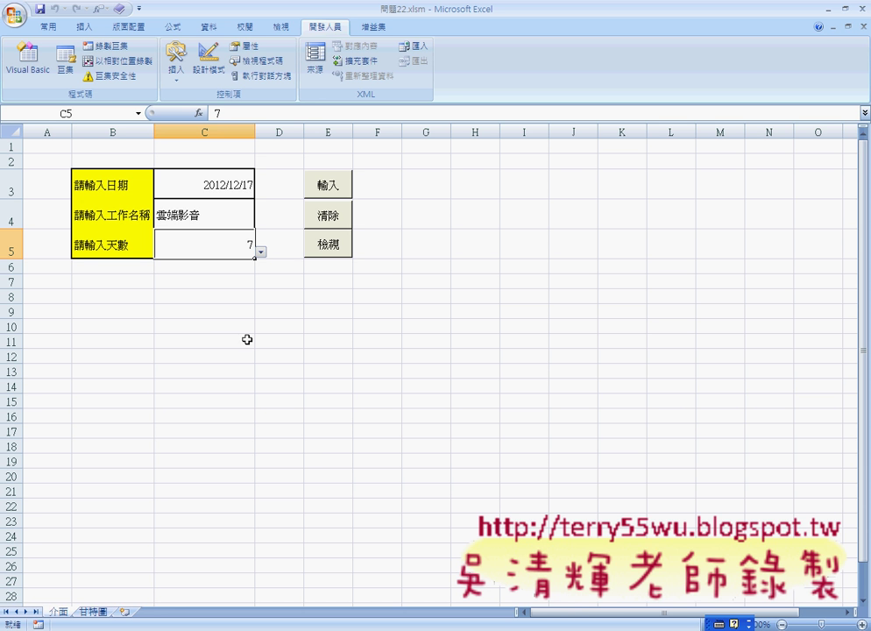
# Inspect cells C3–C5 for drop-down lists, then show the 資料 ribbon and reselect C4.
pyautogui.click(227, 185)
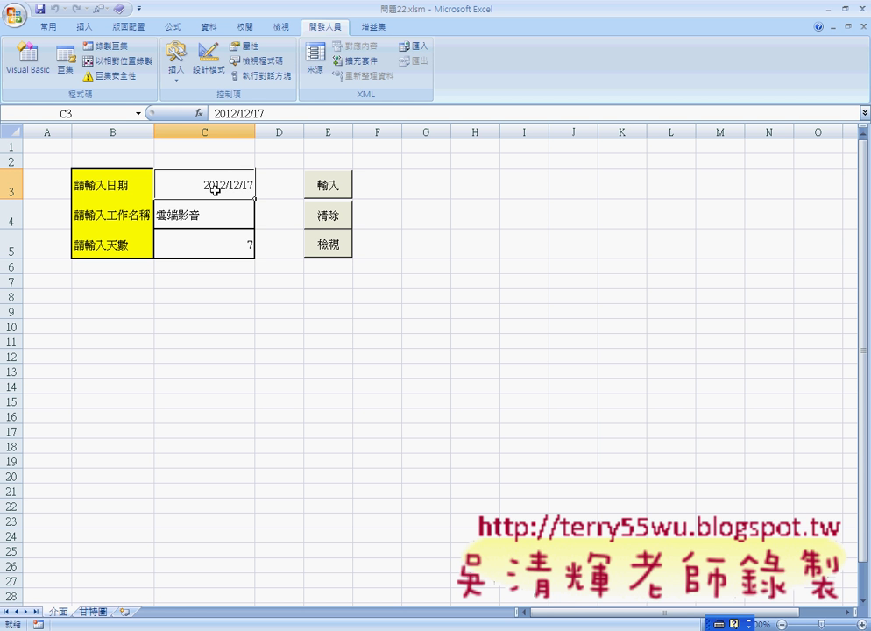
pyautogui.click(232, 215)
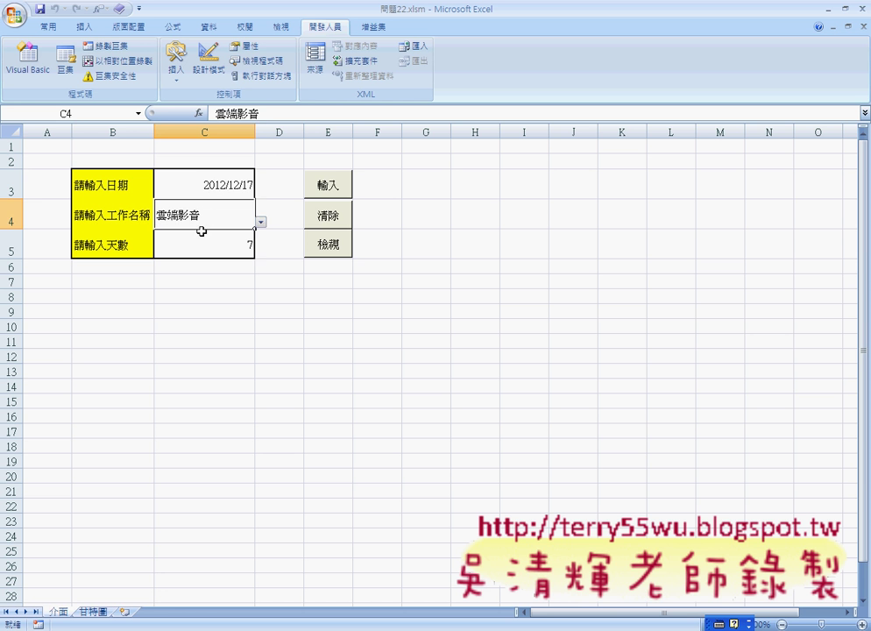
pyautogui.click(114, 211)
pyautogui.click(233, 219)
pyautogui.click(198, 250)
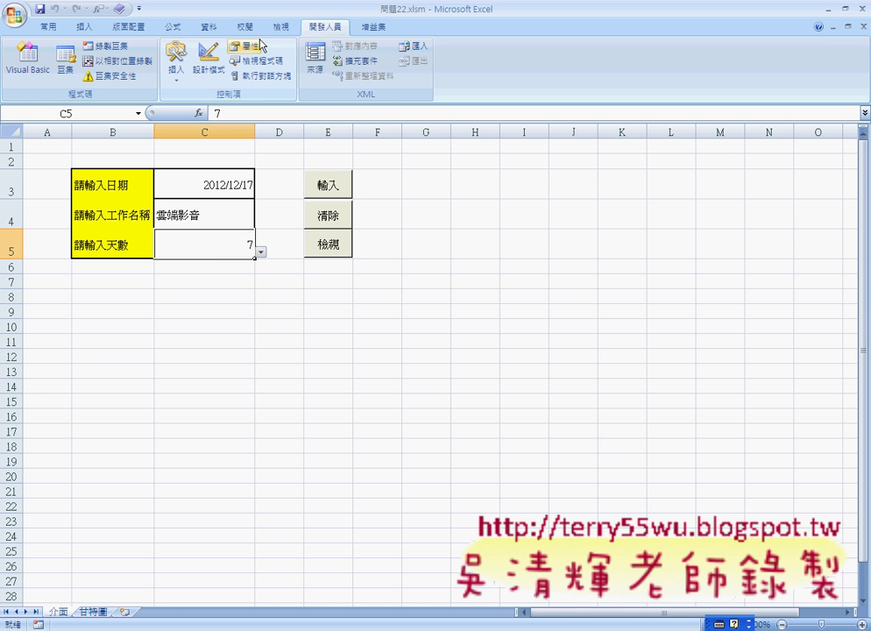
pyautogui.click(213, 30)
pyautogui.click(181, 215)
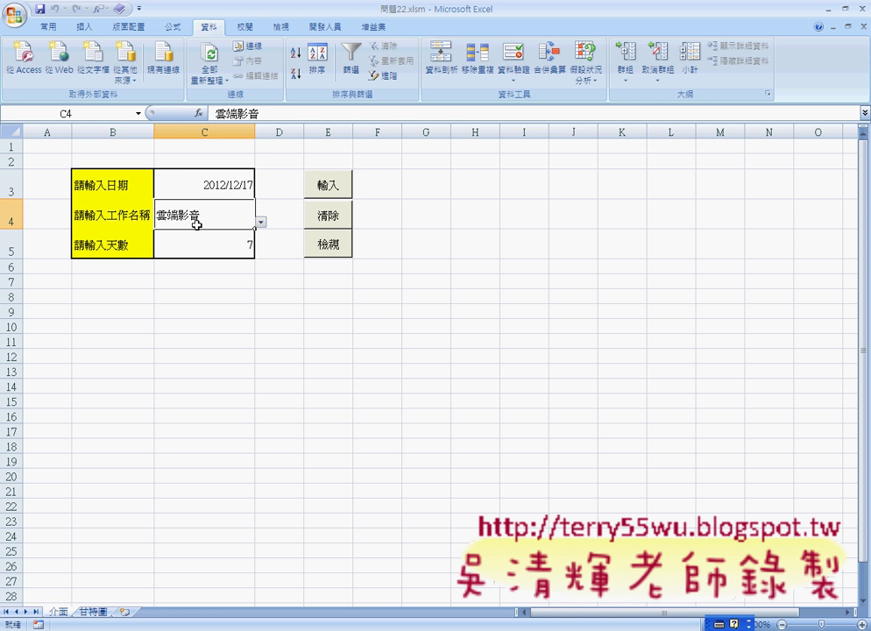
pyautogui.click(515, 86)
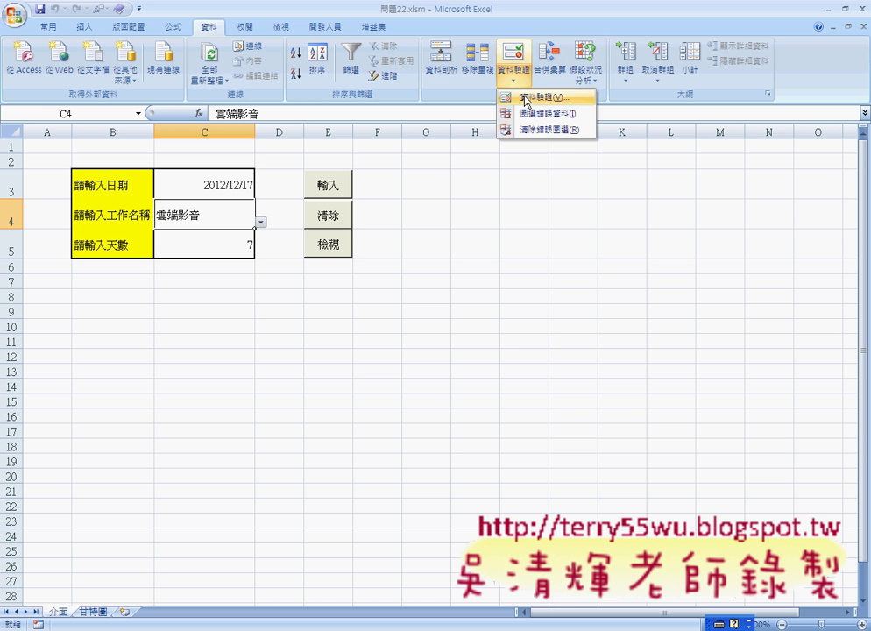
pyautogui.click(519, 96)
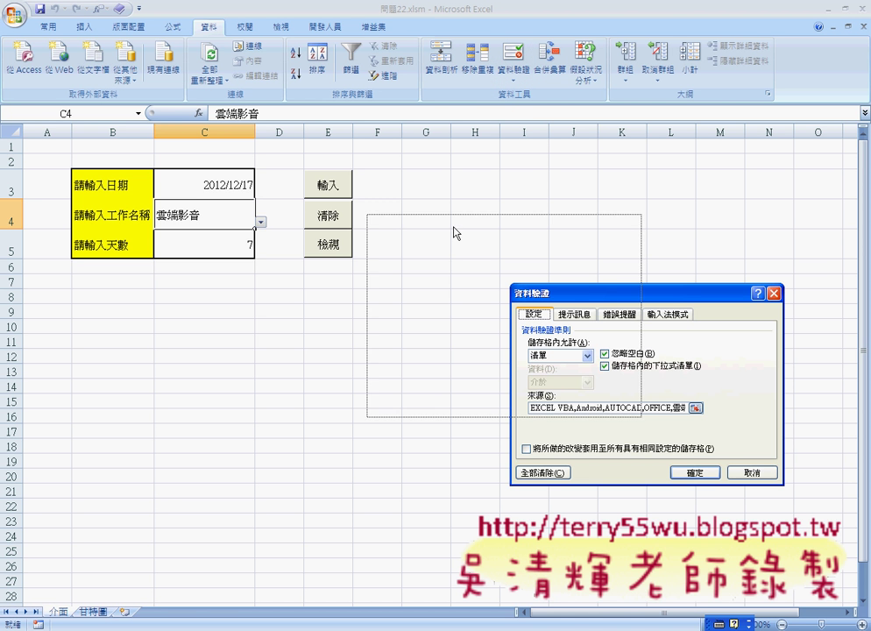
pyautogui.moveTo(596, 296); pyautogui.dragTo(349, 183)
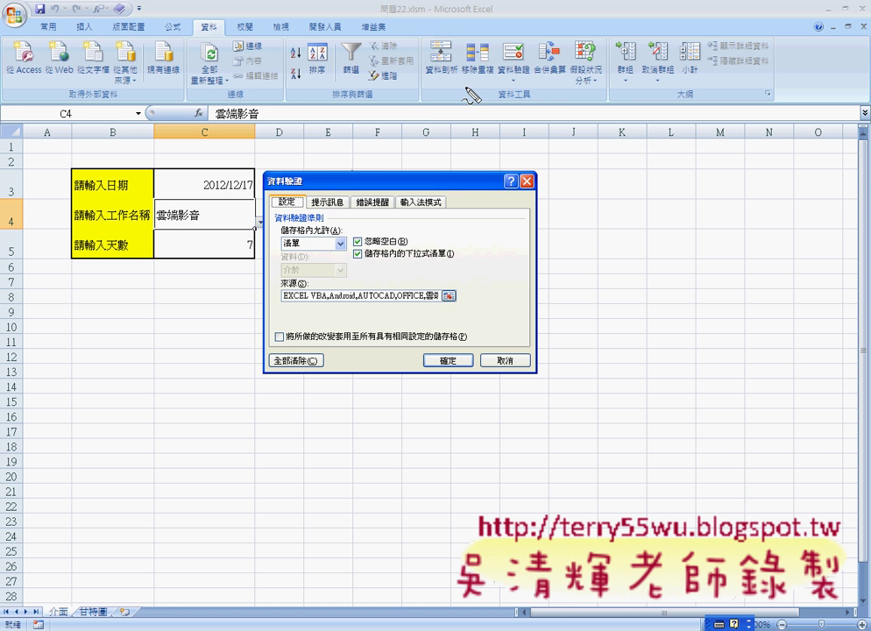
pyautogui.moveTo(519, 94); pyautogui.dragTo(314, 263)
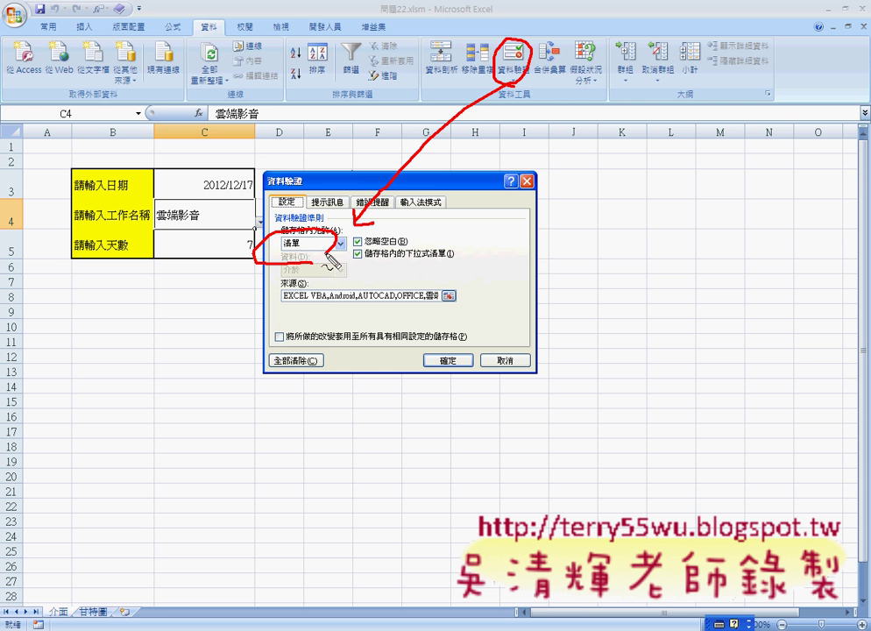
pyautogui.moveTo(186, 207); pyautogui.dragTo(195, 219)
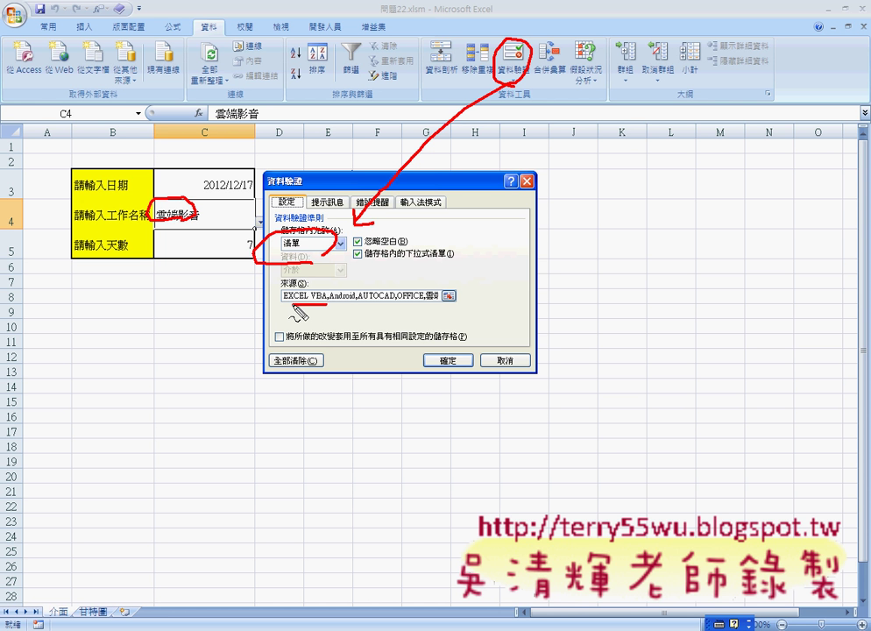
pyautogui.moveTo(326, 306)
pyautogui.mouseDown()
pyautogui.moveTo(282, 305)
pyautogui.moveTo(444, 305)
pyautogui.mouseUp()
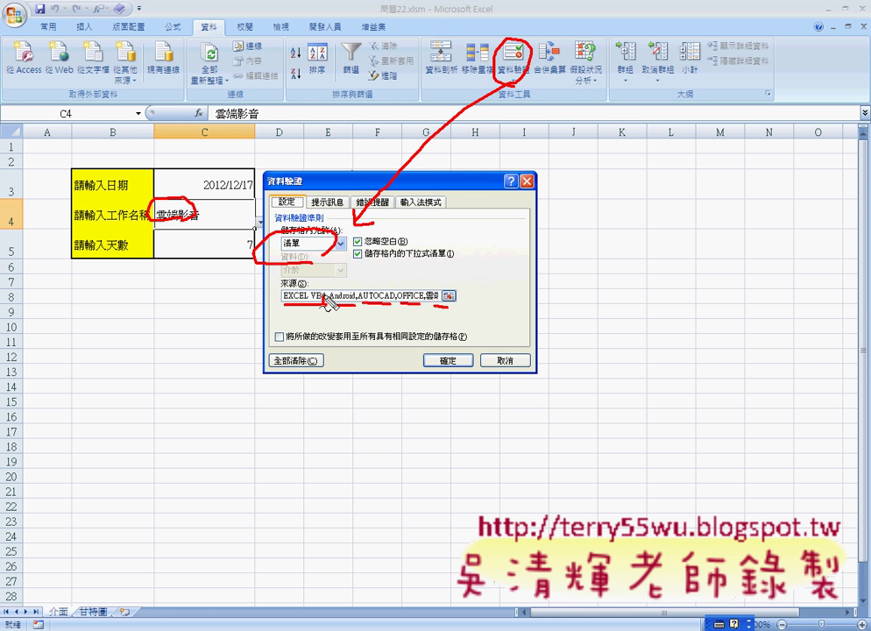
pyautogui.moveTo(324, 304); pyautogui.dragTo(326, 304)
pyautogui.moveTo(254, 226)
pyautogui.mouseDown()
pyautogui.moveTo(216, 207)
pyautogui.moveTo(224, 215)
pyautogui.mouseUp()
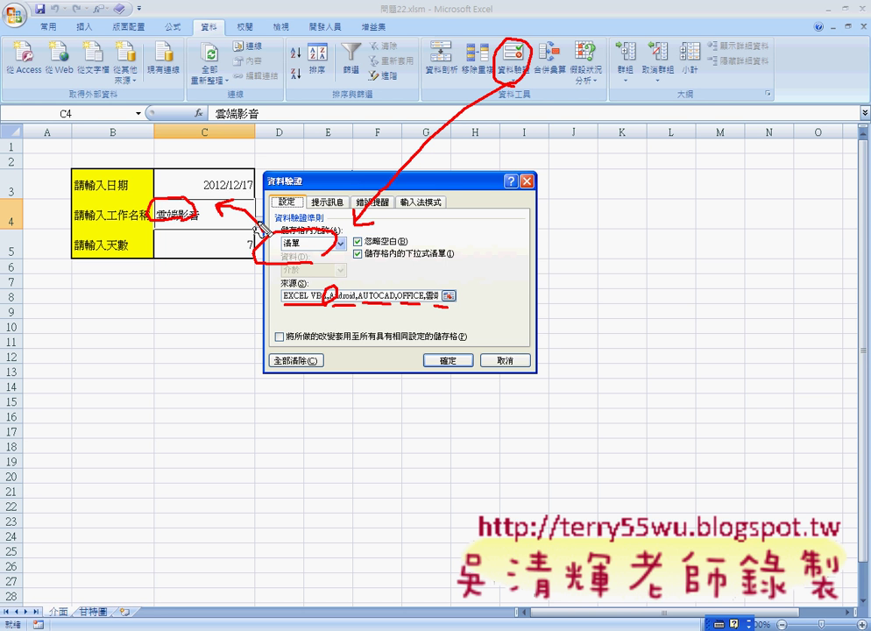
pyautogui.press('Escape')
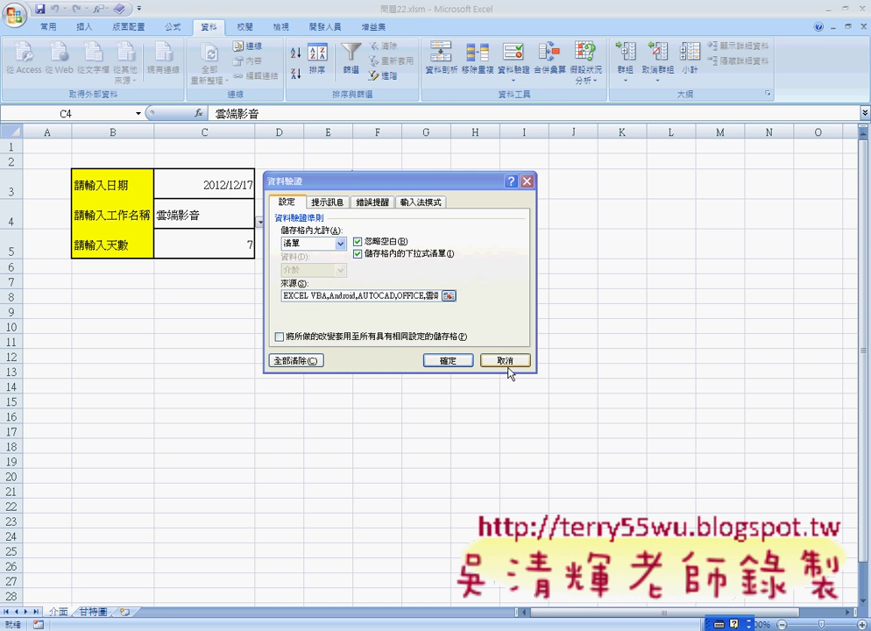
pyautogui.click(503, 360)
pyautogui.click(238, 246)
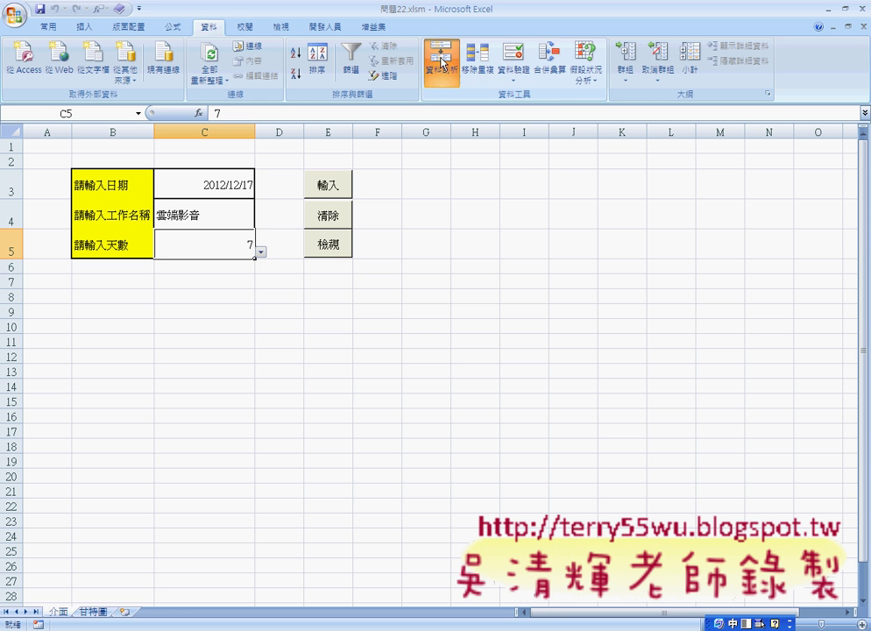
pyautogui.click(506, 67)
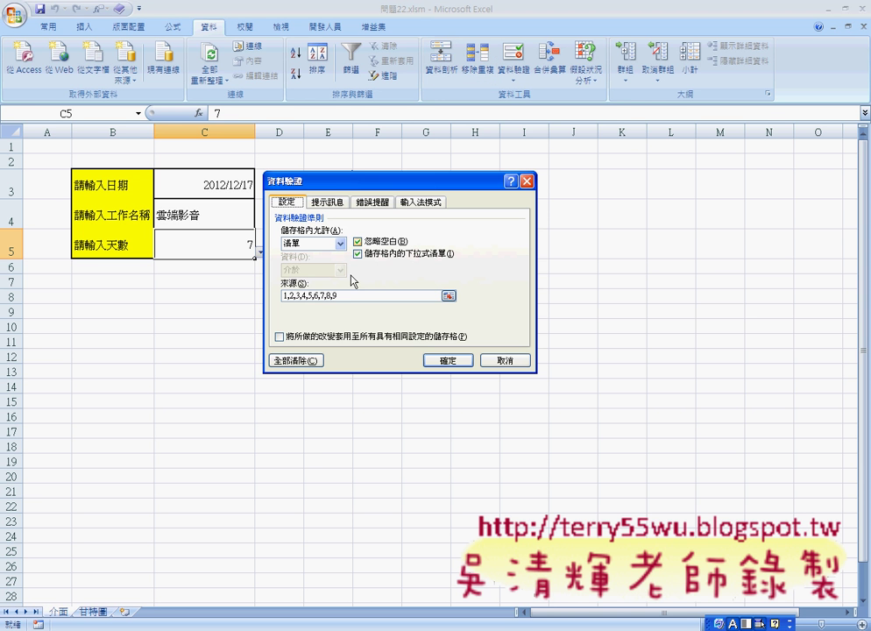
pyautogui.moveTo(283, 297); pyautogui.dragTo(339, 297)
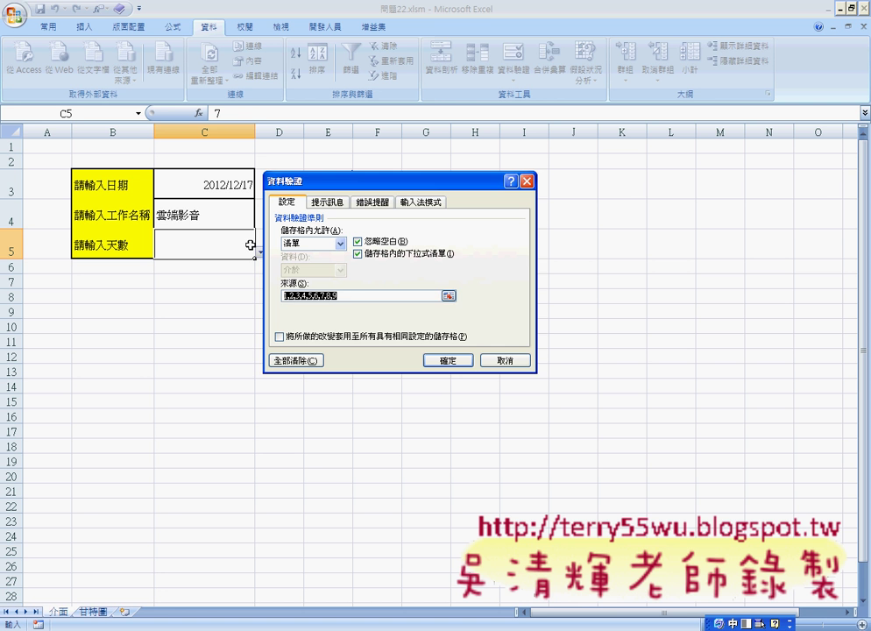
pyautogui.click(447, 361)
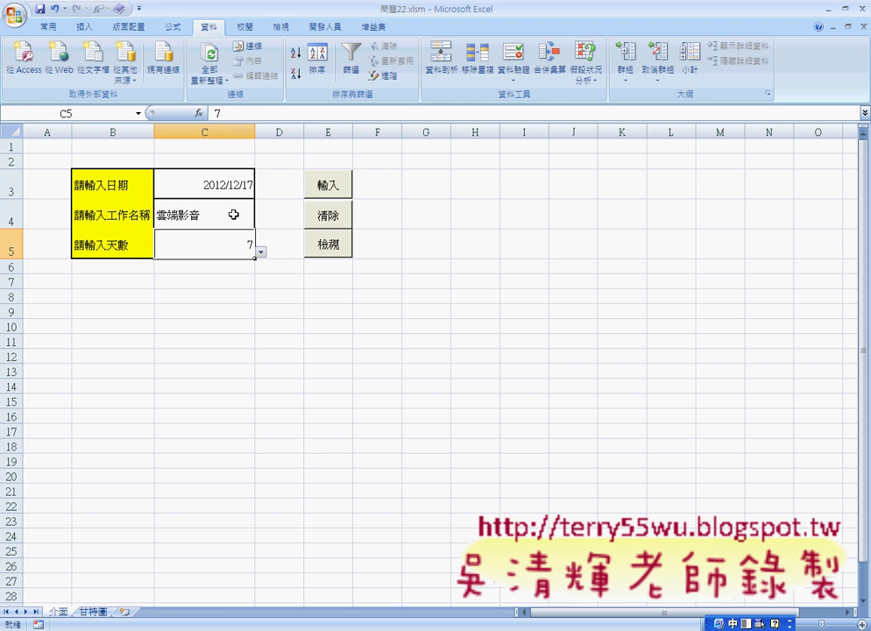
pyautogui.press('Up')
pyautogui.click(220, 240)
pyautogui.click(228, 214)
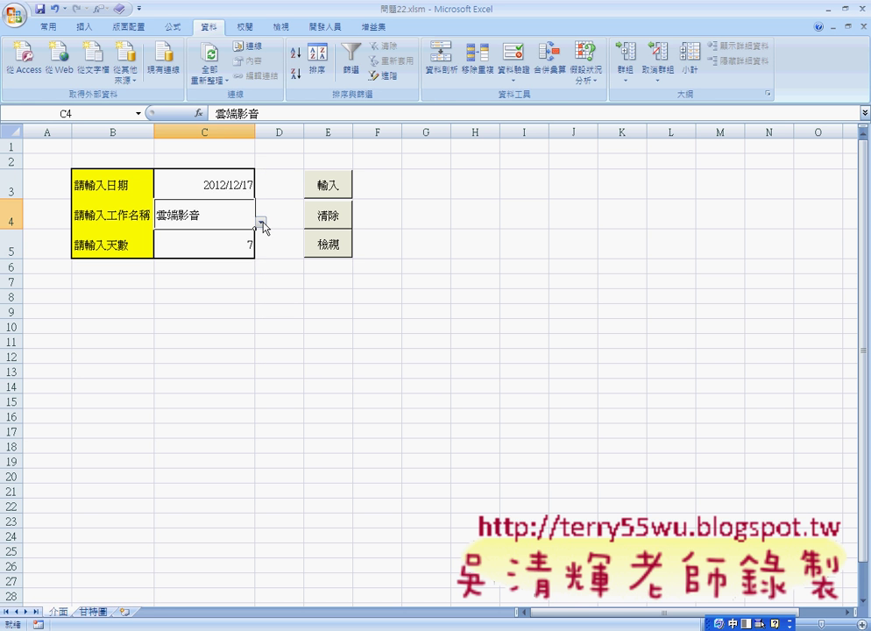
pyautogui.doubleClick(230, 214)
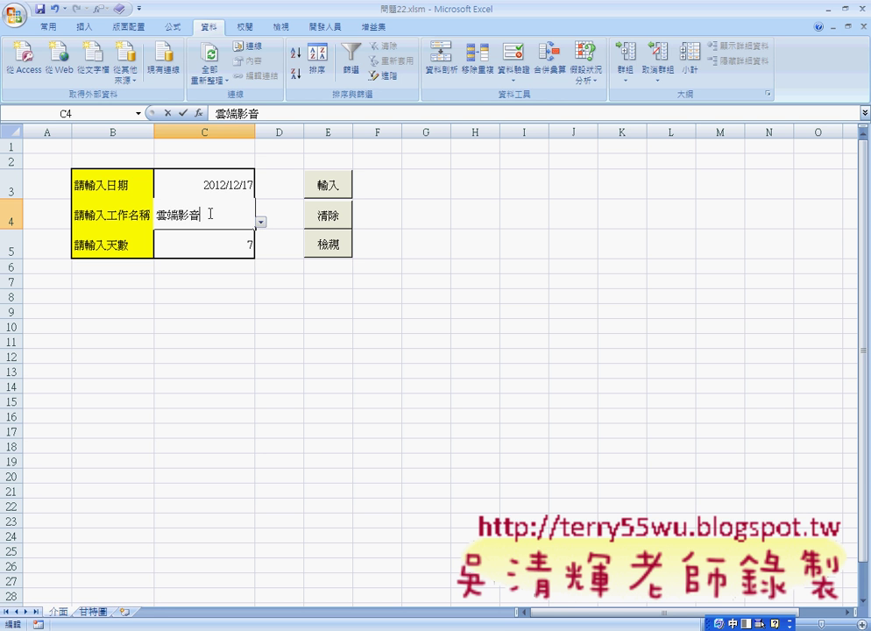
pyautogui.moveTo(229, 213); pyautogui.dragTo(167, 212)
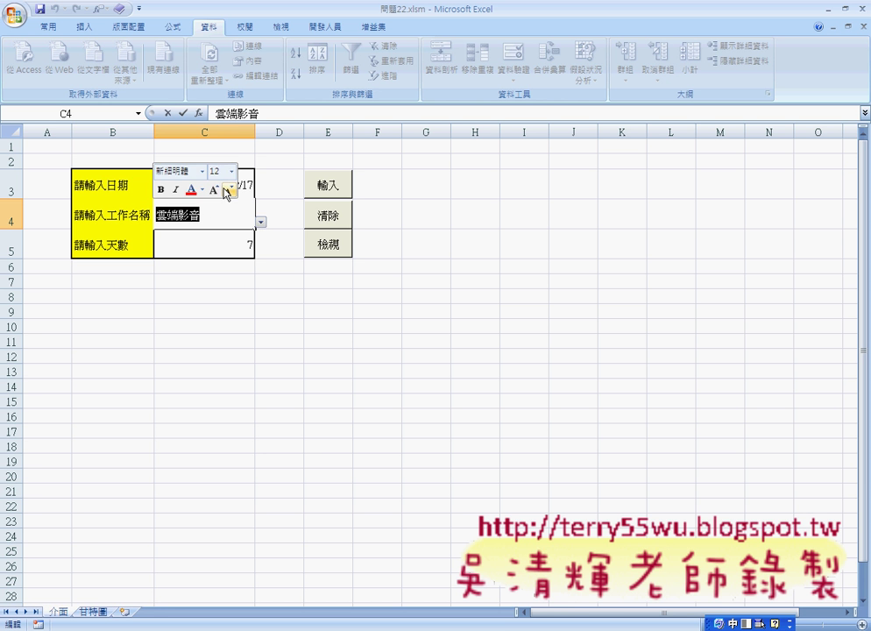
pyautogui.click(287, 196)
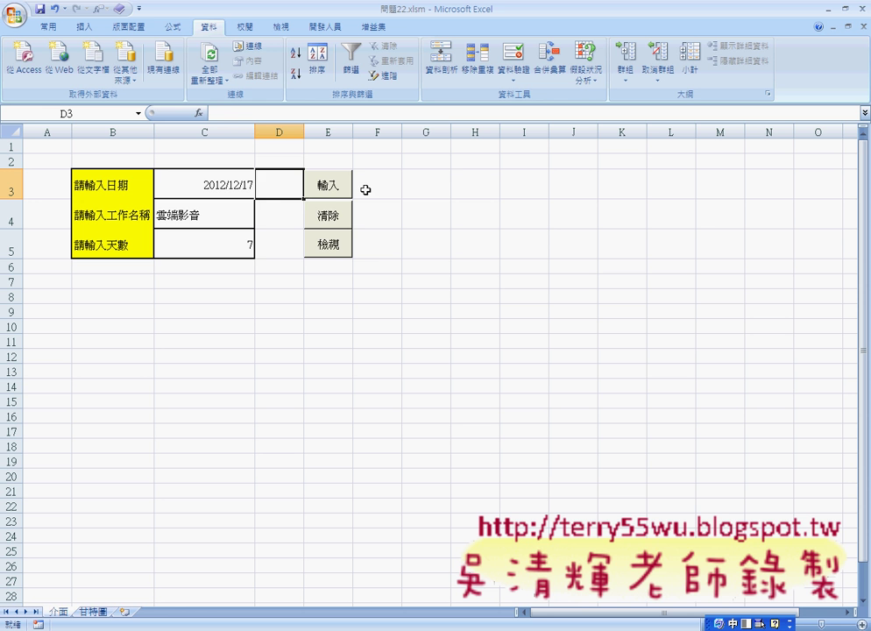
pyautogui.click(331, 187)
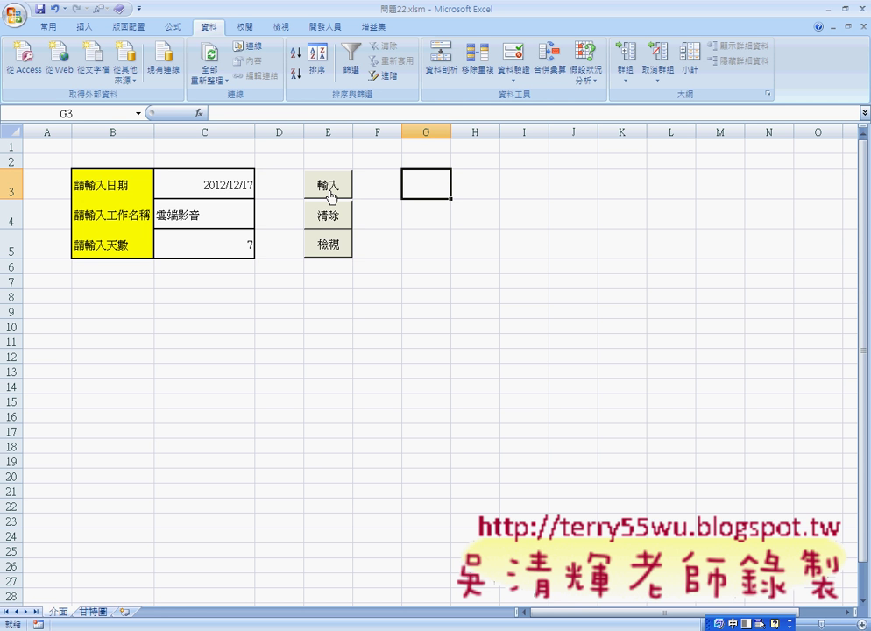